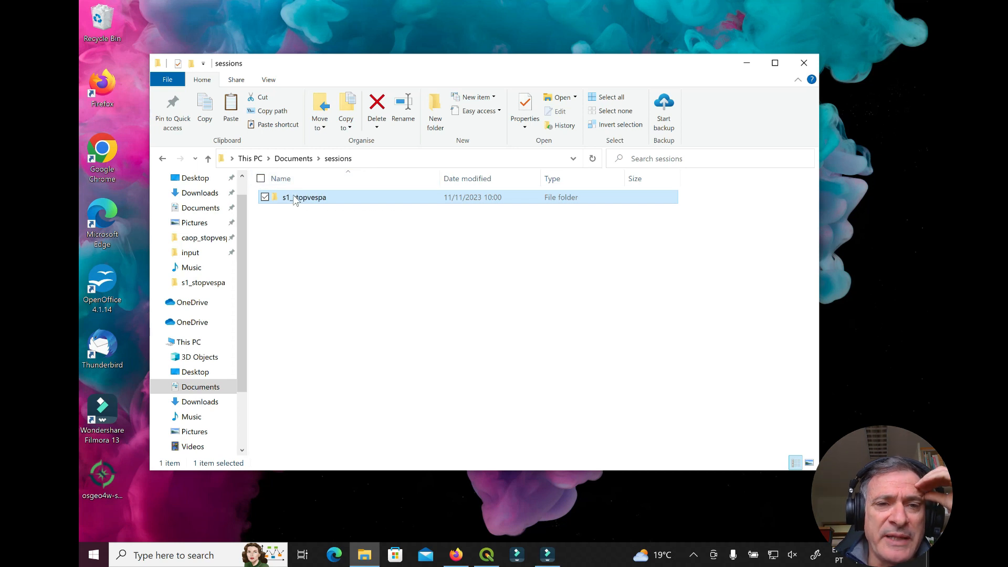
# Open the s1_stopvespa folder from Documents > sessions
pyautogui.moveTo(296, 202)
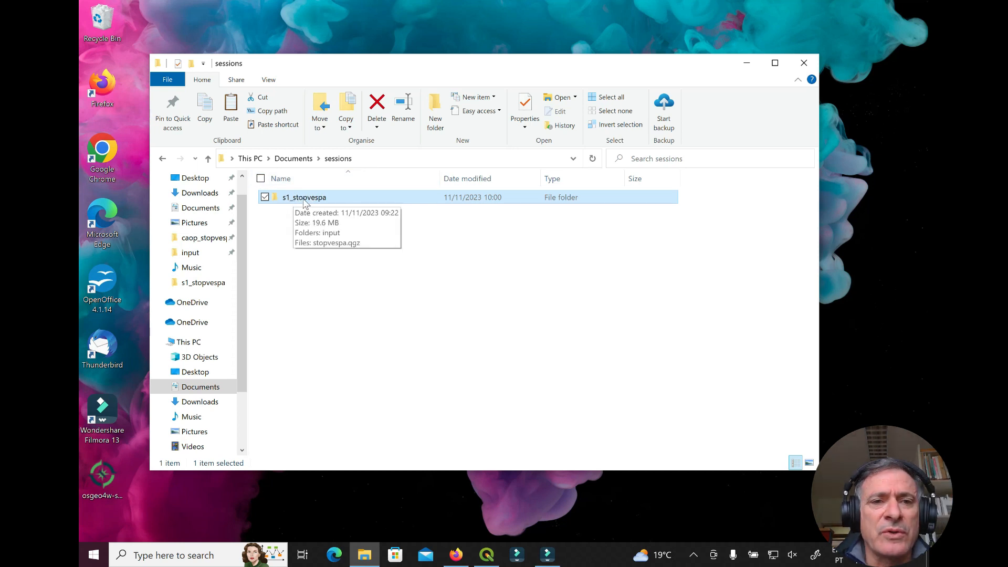
pyautogui.doubleClick(288, 202)
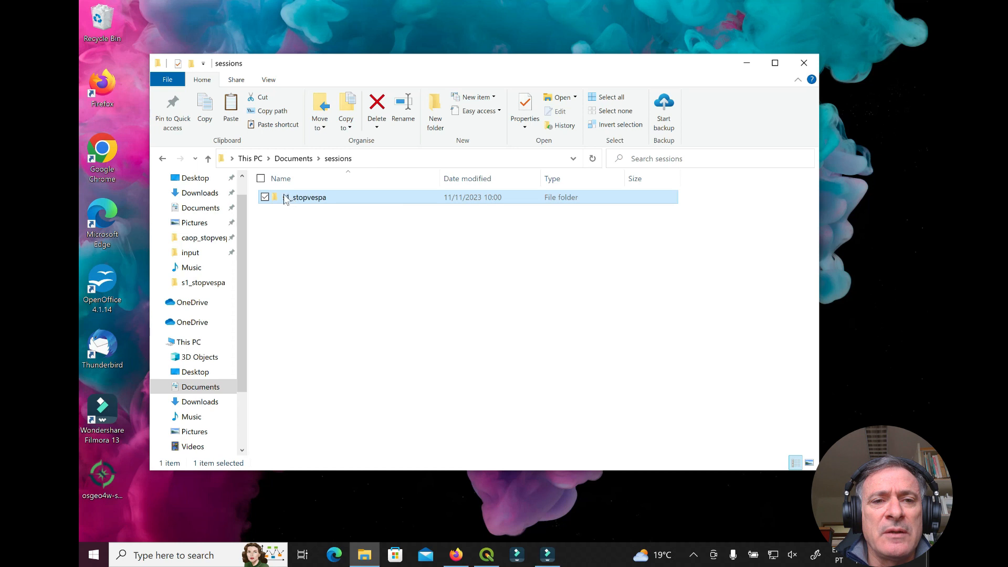
# Delete the old stopvespa.qgz project file and enter the input folder
pyautogui.rightClick(306, 211)
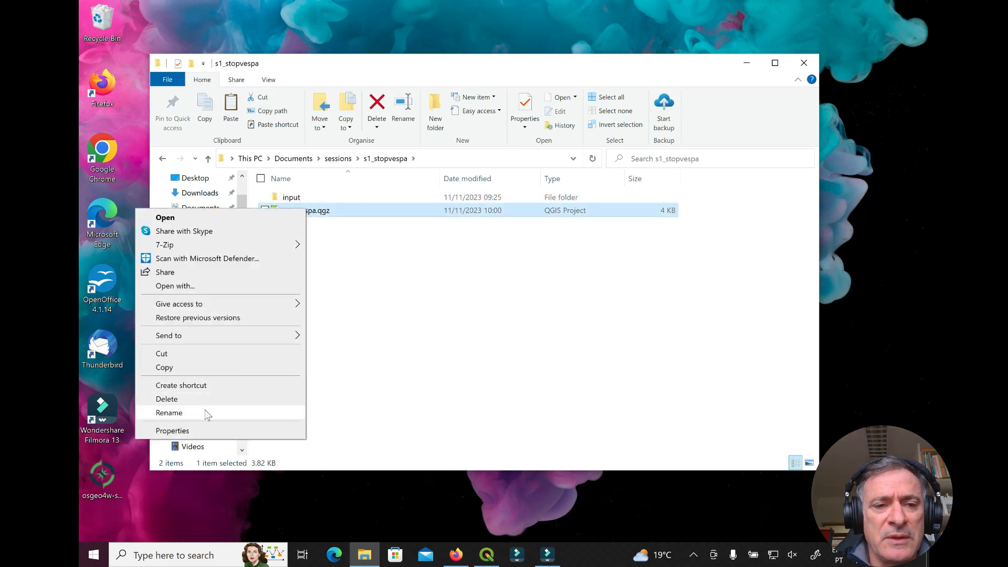
pyautogui.click(201, 400)
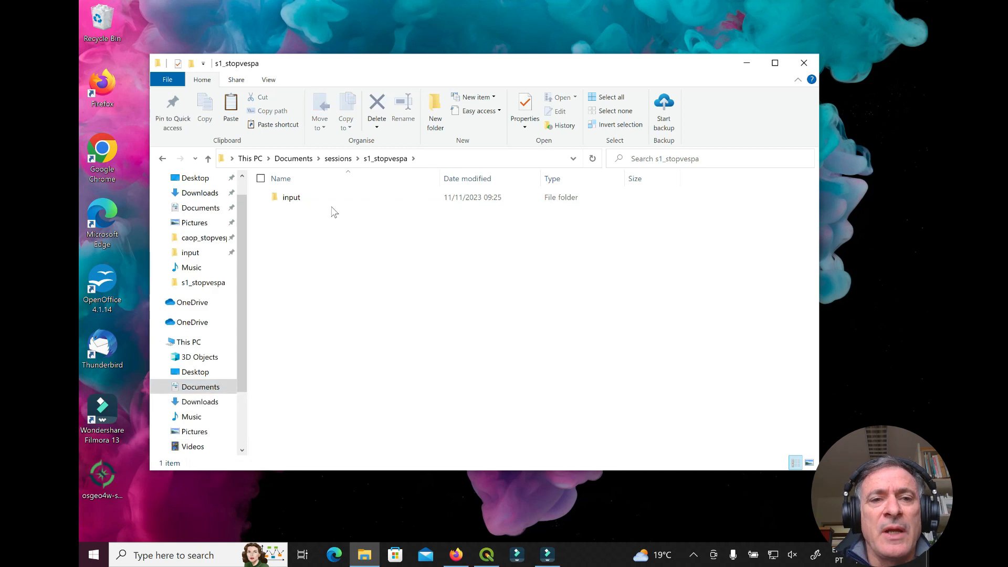
pyautogui.doubleClick(284, 203)
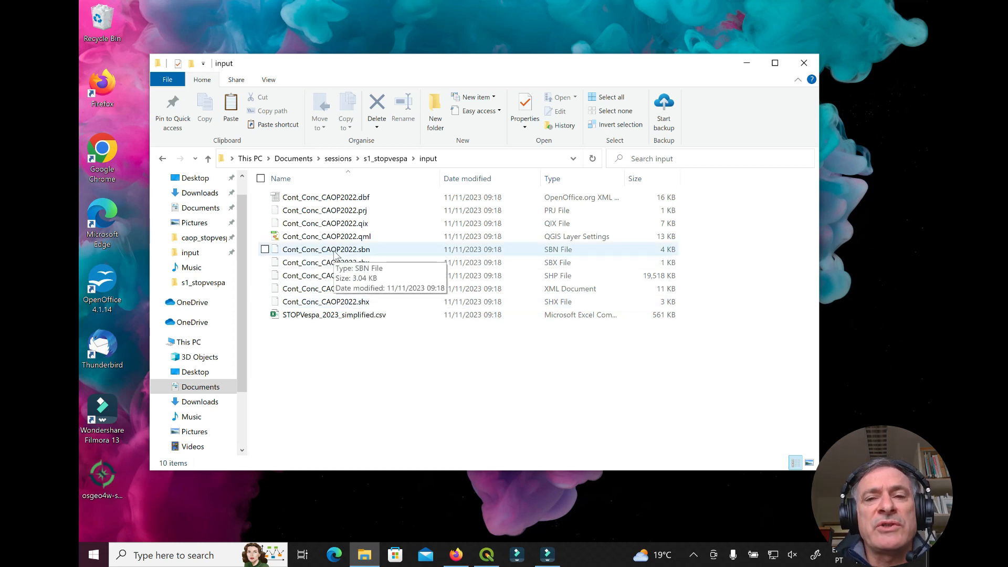
# Open STOPVespa_2023_simplified.csv with Notepad
pyautogui.rightClick(370, 317)
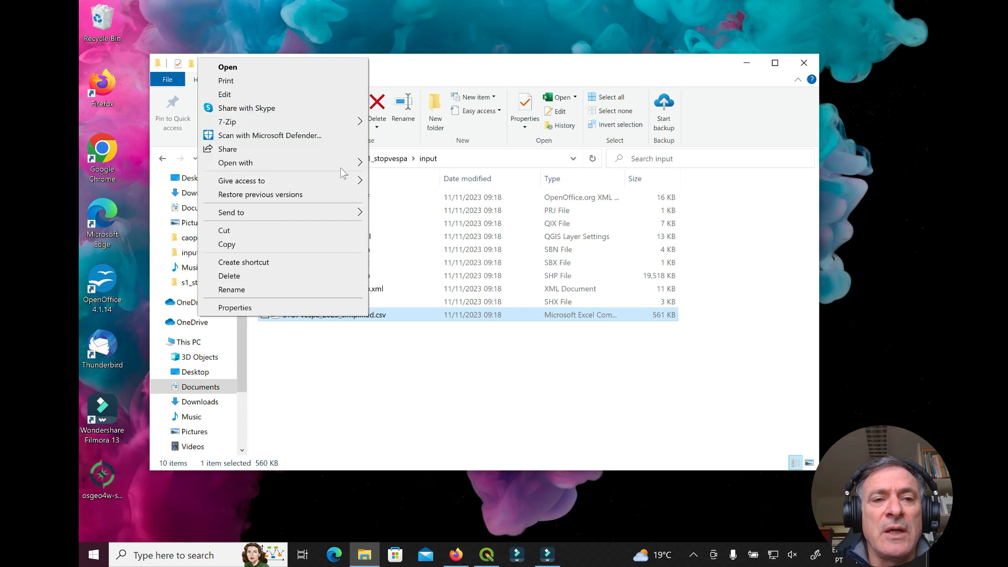
pyautogui.moveTo(344, 163)
pyautogui.click(398, 179)
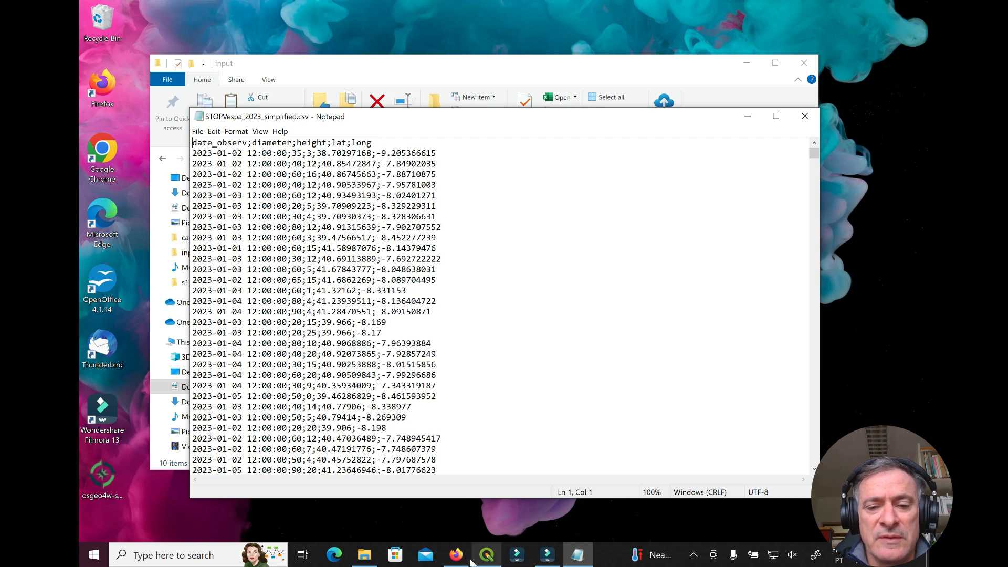
# Look through the Asian hornet, ICNF and STOPvespa pages in Firefox, ending on STOPvespa
pyautogui.moveTo(458, 561)
pyautogui.click(456, 497)
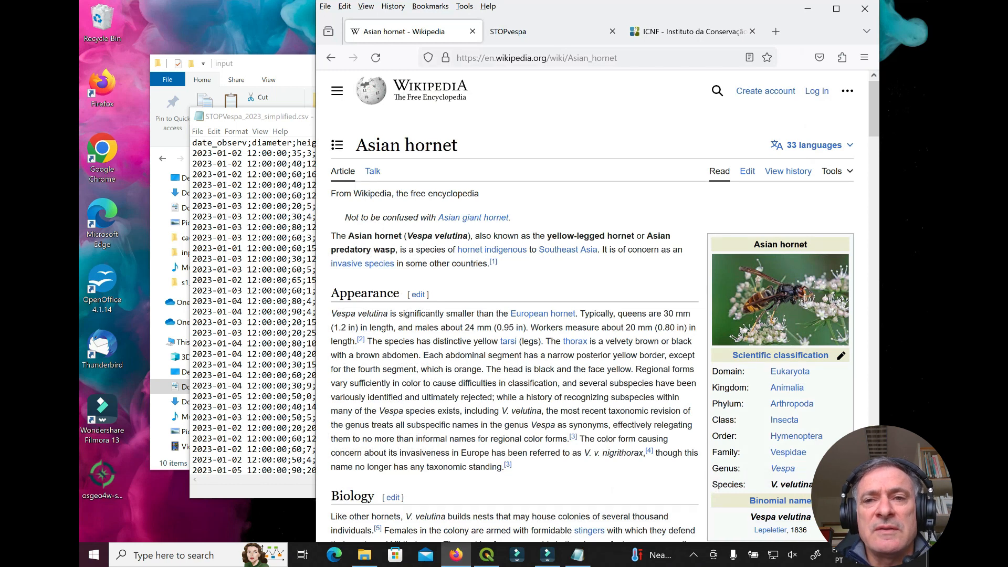
pyautogui.click(676, 33)
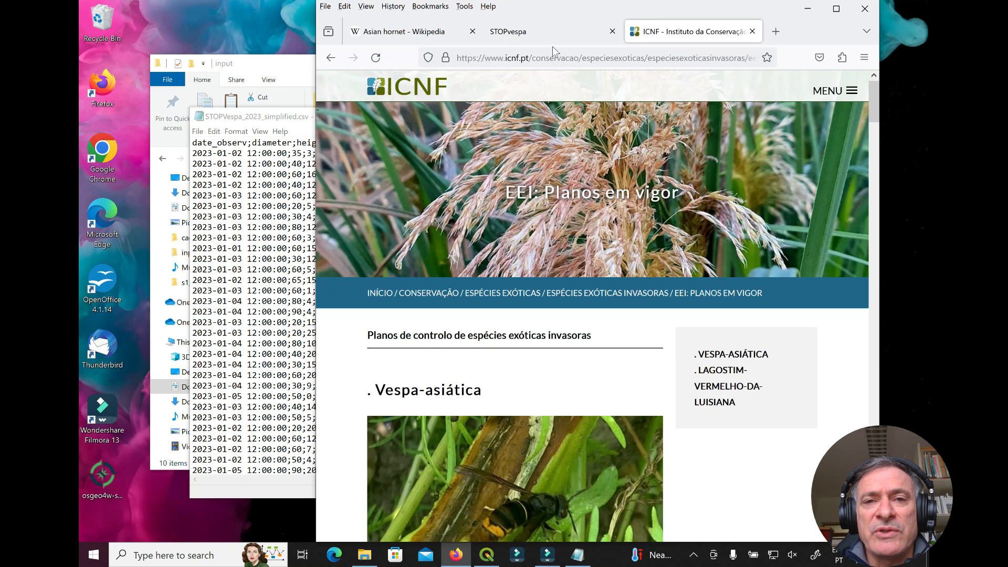
pyautogui.click(544, 32)
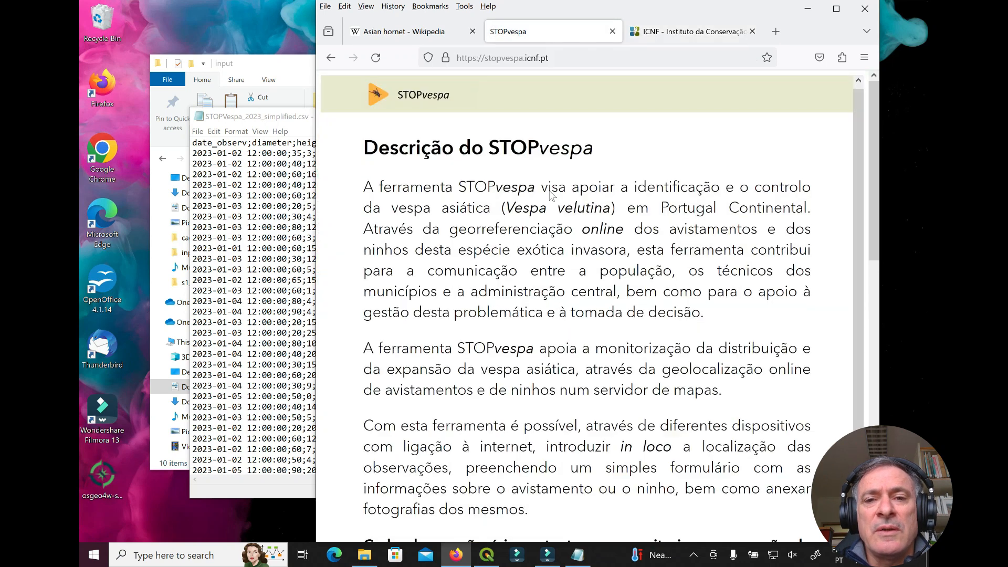
pyautogui.scroll(-4, 545, 184)
pyautogui.scroll(4, 544, 184)
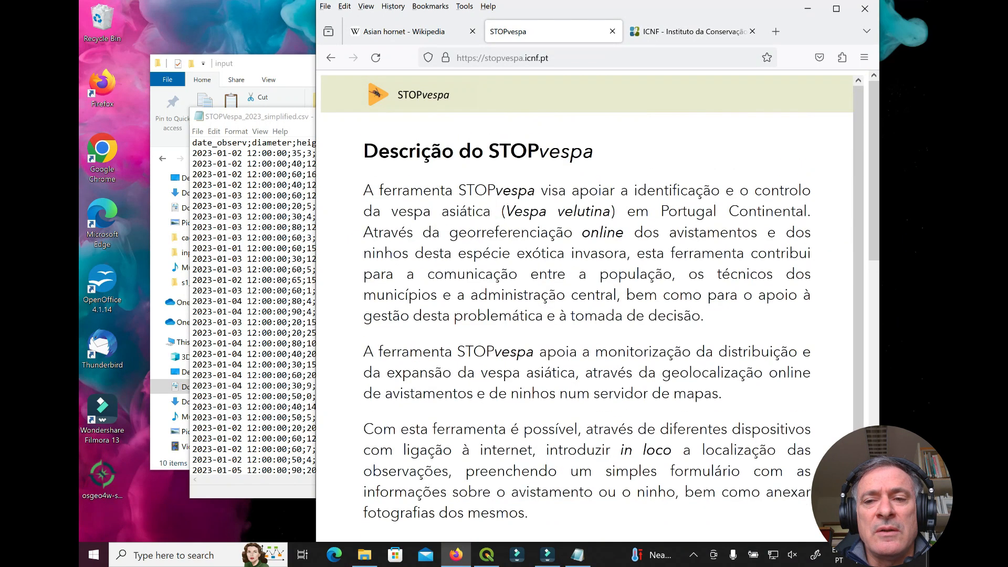
pyautogui.scroll(-15, 559, 203)
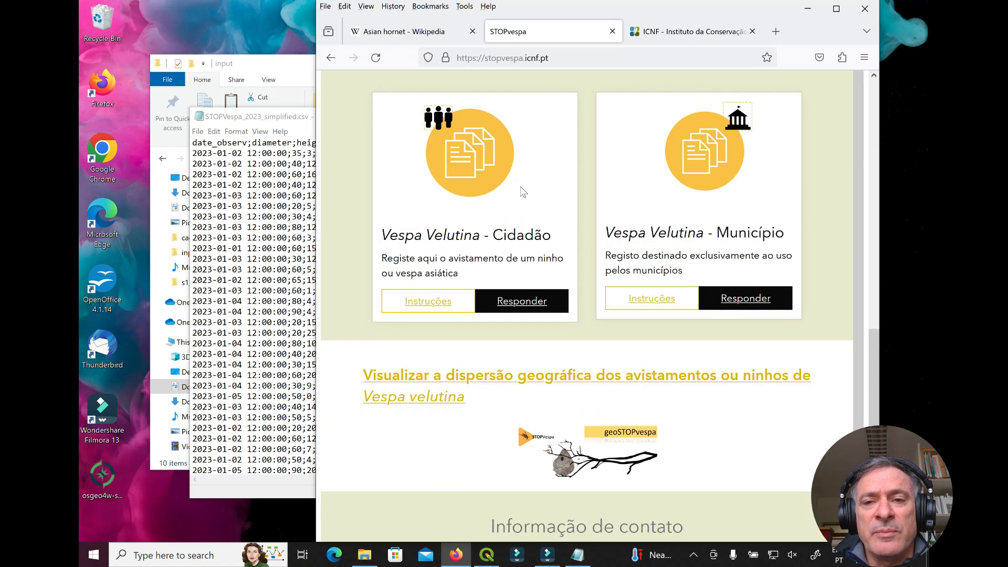
pyautogui.scroll(2, 523, 192)
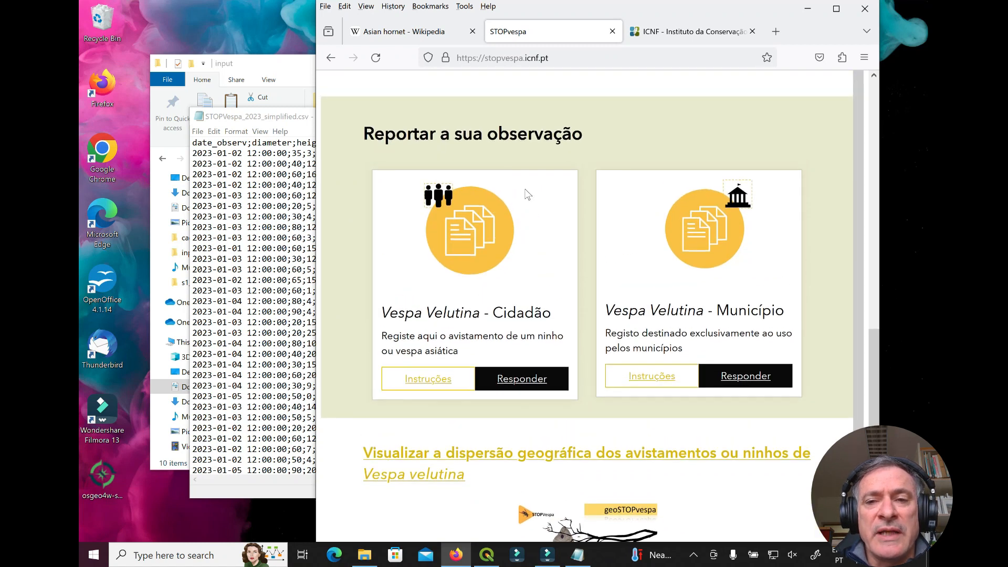
pyautogui.scroll(14, 525, 189)
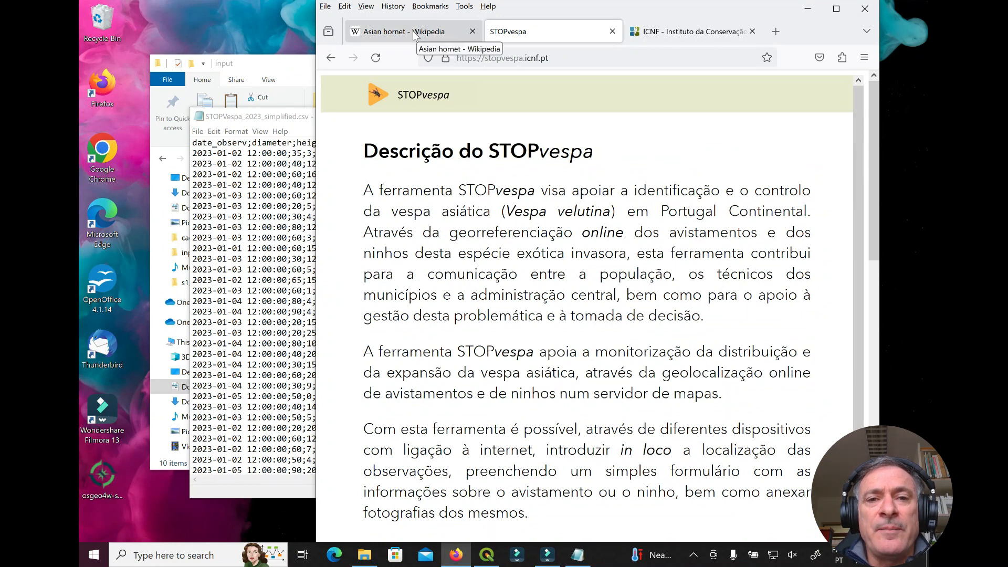
# Close the Notepad CSV window and bring the empty QGIS project forward
pyautogui.click(289, 116)
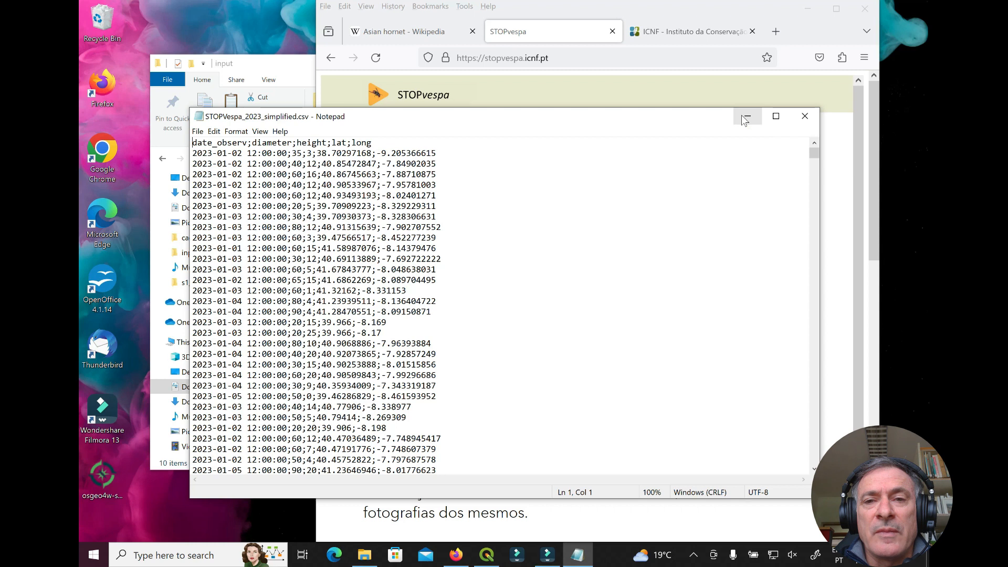
pyautogui.click(802, 116)
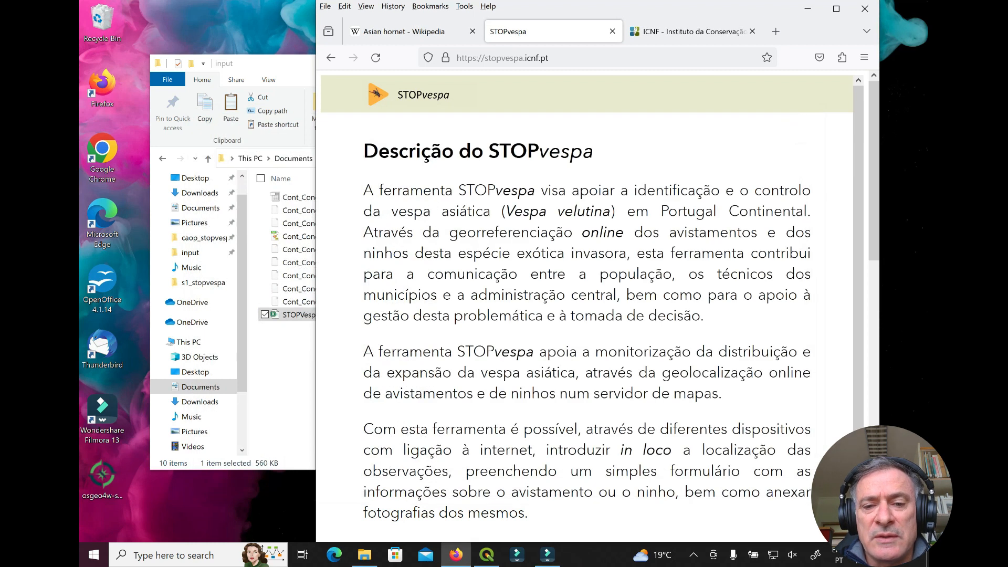
pyautogui.click(487, 554)
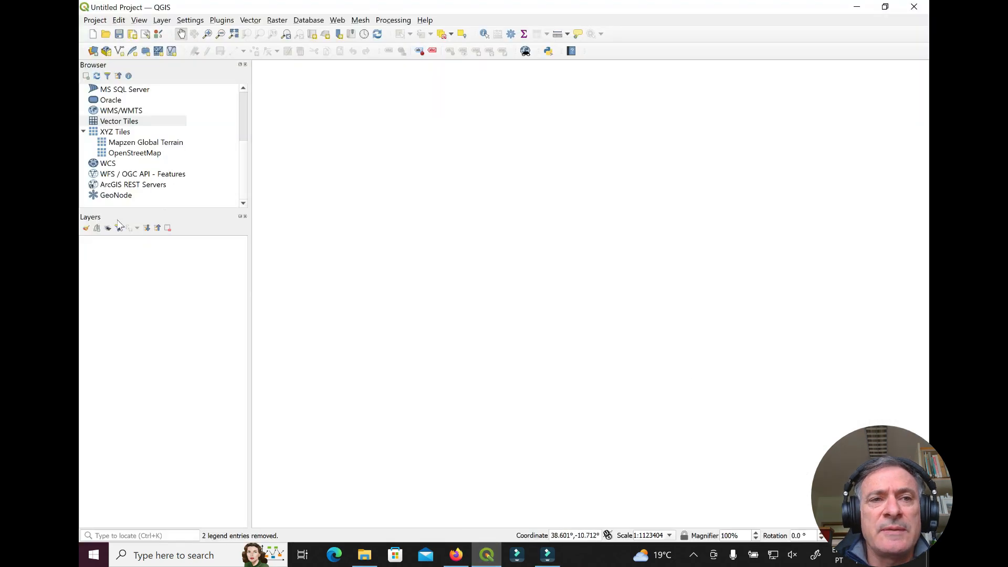
# Save the empty QGIS project as stopvespa.qgz in sessions > s1_stopvespa
pyautogui.click(95, 21)
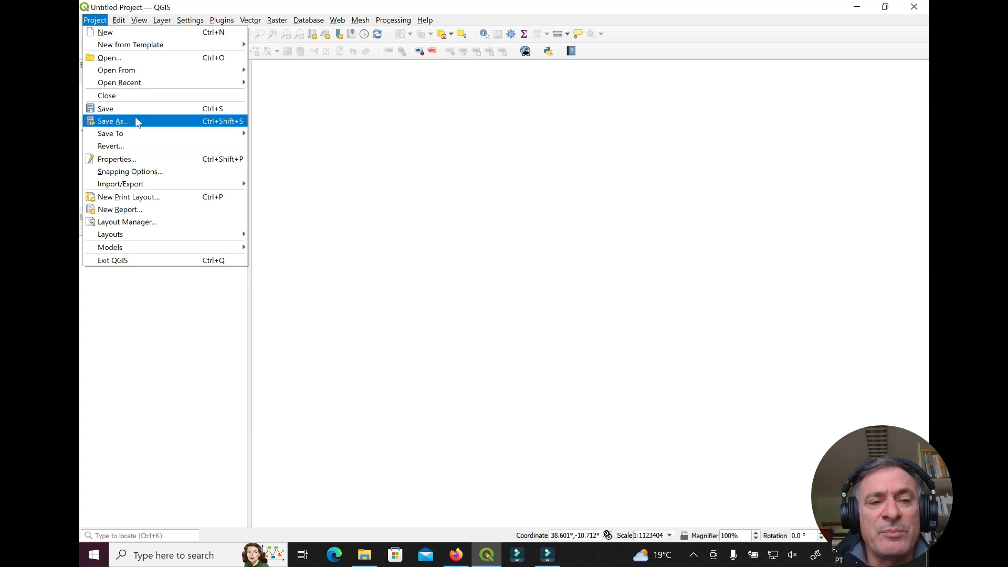
pyautogui.click(338, 117)
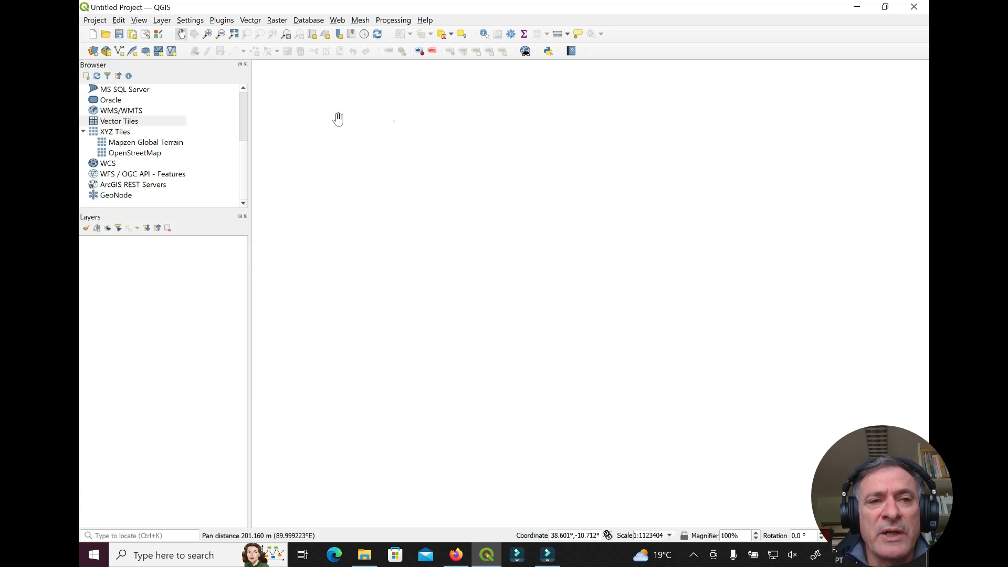
pyautogui.click(95, 20)
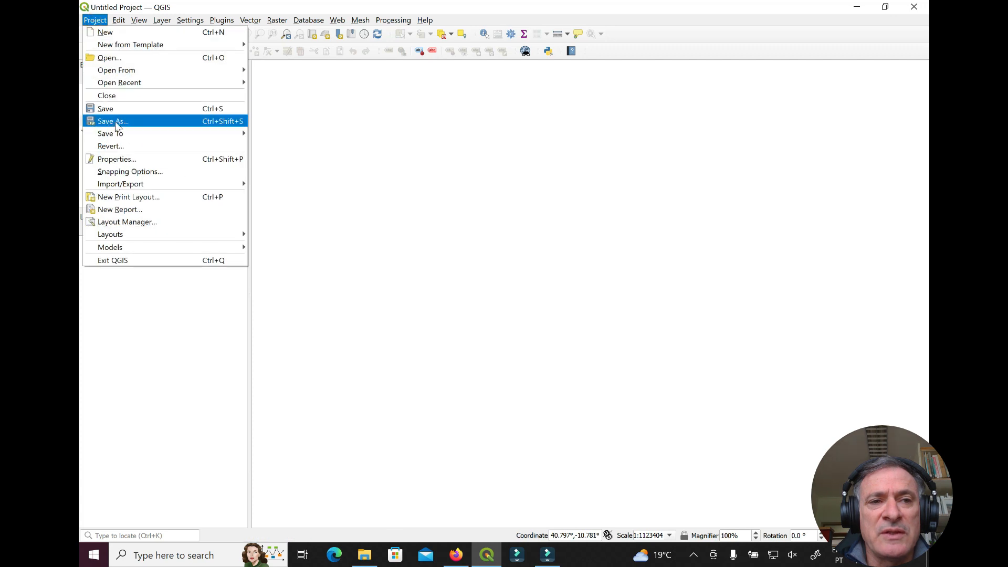
pyautogui.press('Escape')
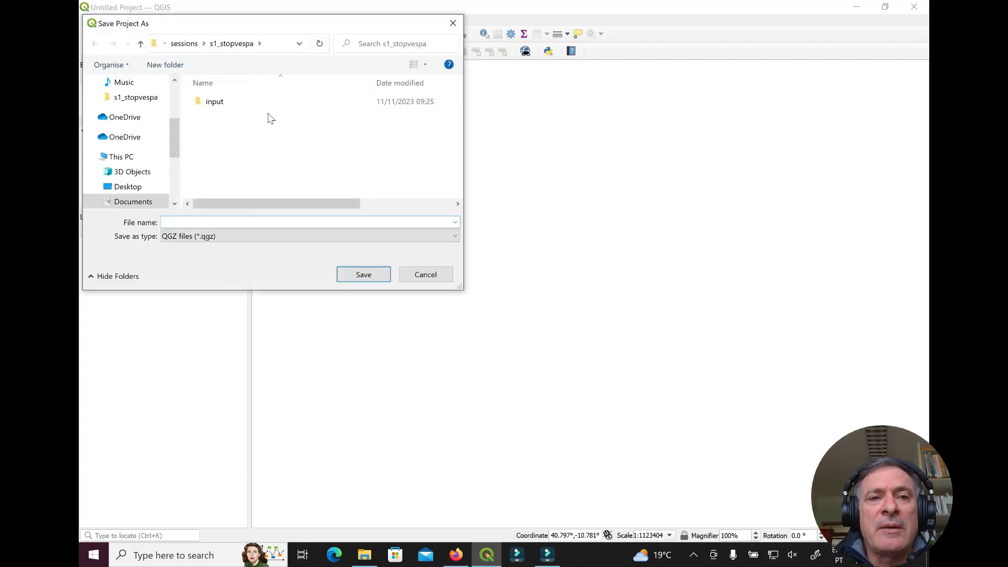
pyautogui.click(184, 43)
pyautogui.doubleClick(229, 105)
pyautogui.click(185, 222)
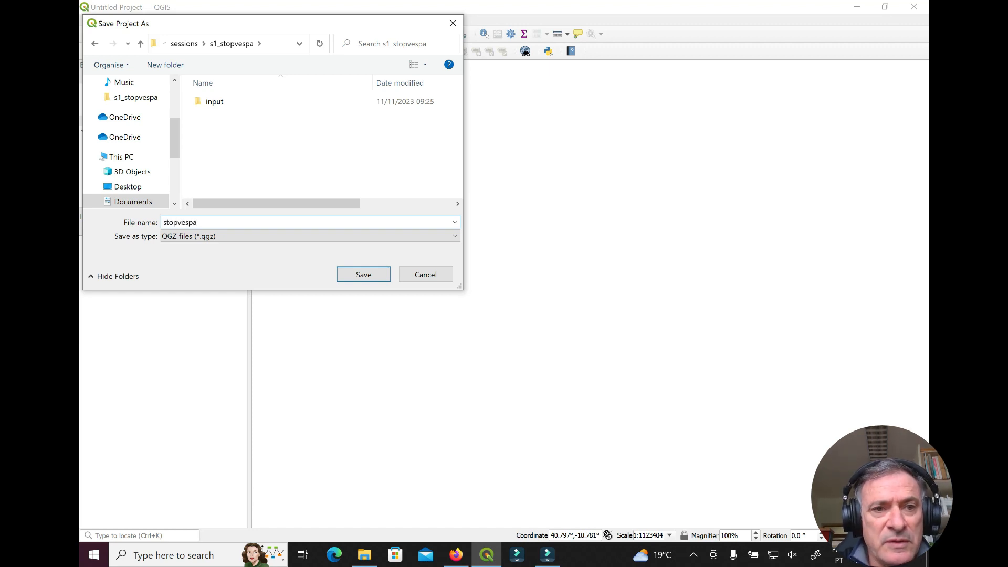
pyautogui.click(371, 277)
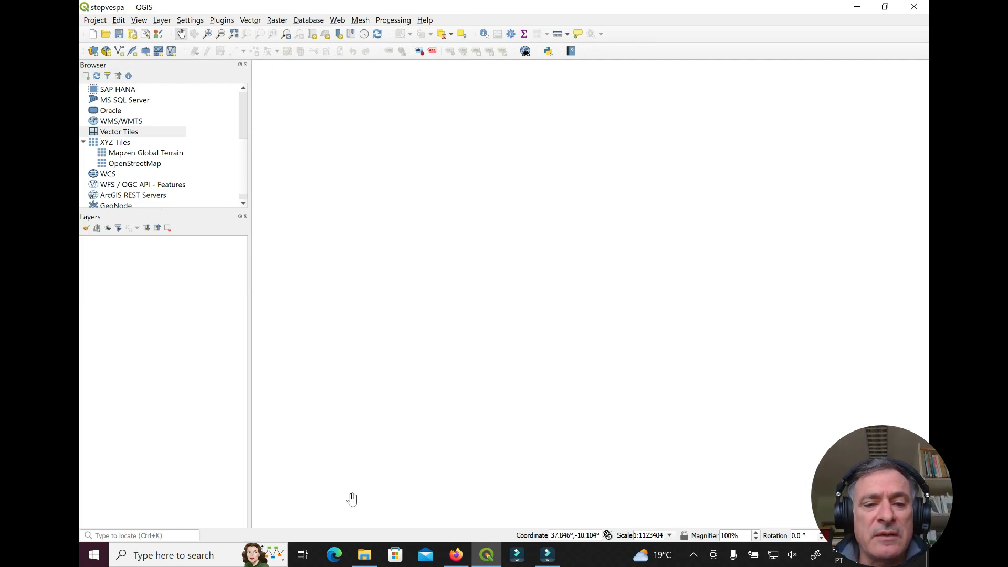
# Try dragging Cont_Conc_CAOP2022.shp from the input folder onto the QGIS map
pyautogui.click(364, 555)
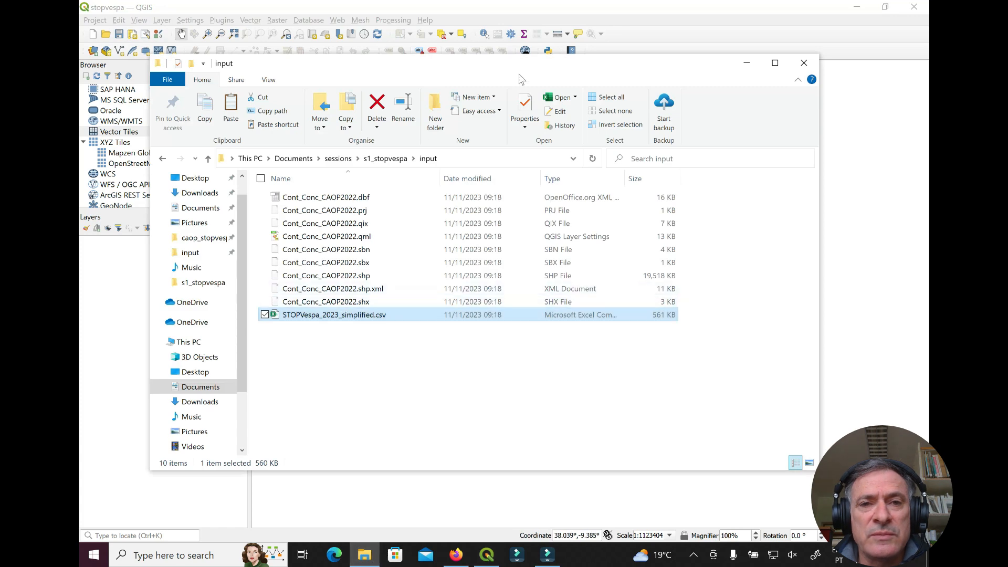
pyautogui.moveTo(528, 65); pyautogui.dragTo(879, 24)
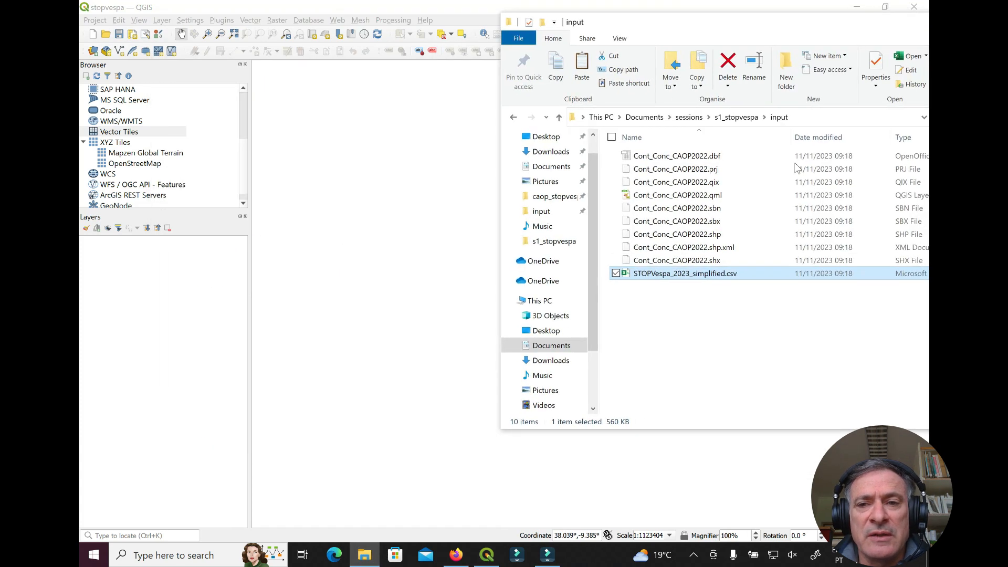
pyautogui.click(686, 239)
pyautogui.moveTo(686, 241)
pyautogui.mouseDown()
pyautogui.moveTo(328, 247)
pyautogui.moveTo(488, 231)
pyautogui.moveTo(693, 239)
pyautogui.mouseUp()
# Move the input folder window aside and minimize it to reveal QGIS
pyautogui.moveTo(776, 30); pyautogui.dragTo(461, 31)
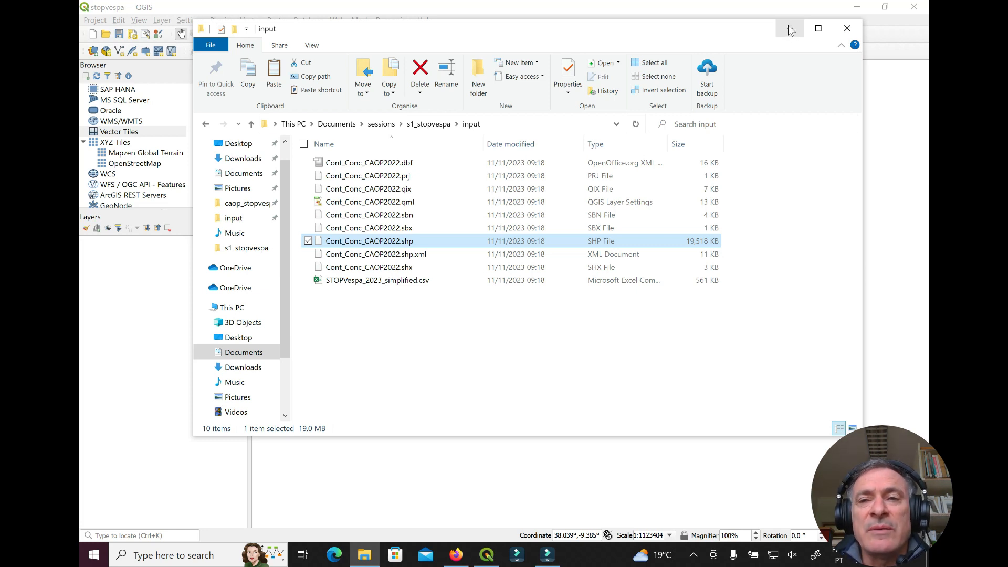
pyautogui.moveTo(732, 24); pyautogui.dragTo(725, 40)
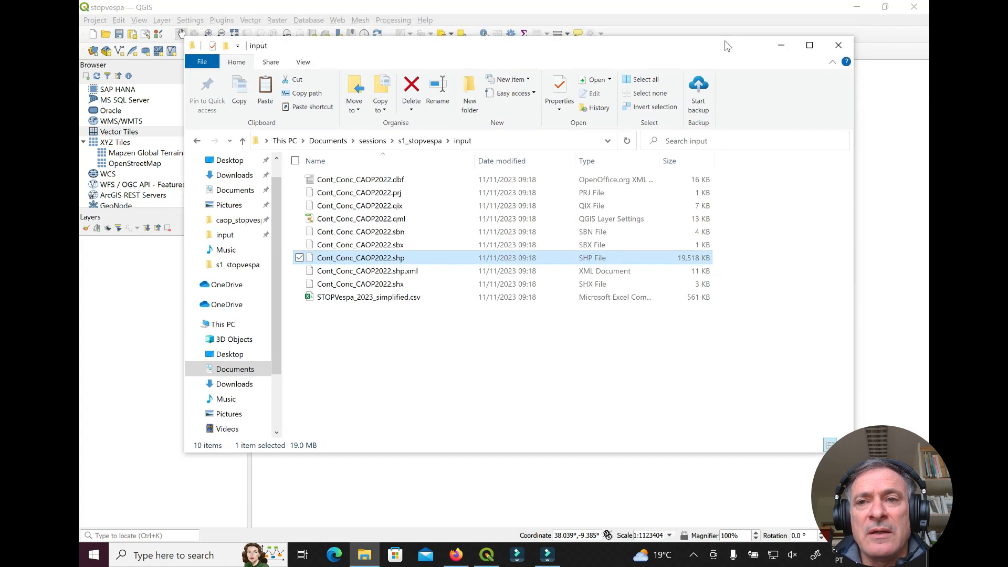
pyautogui.click(779, 47)
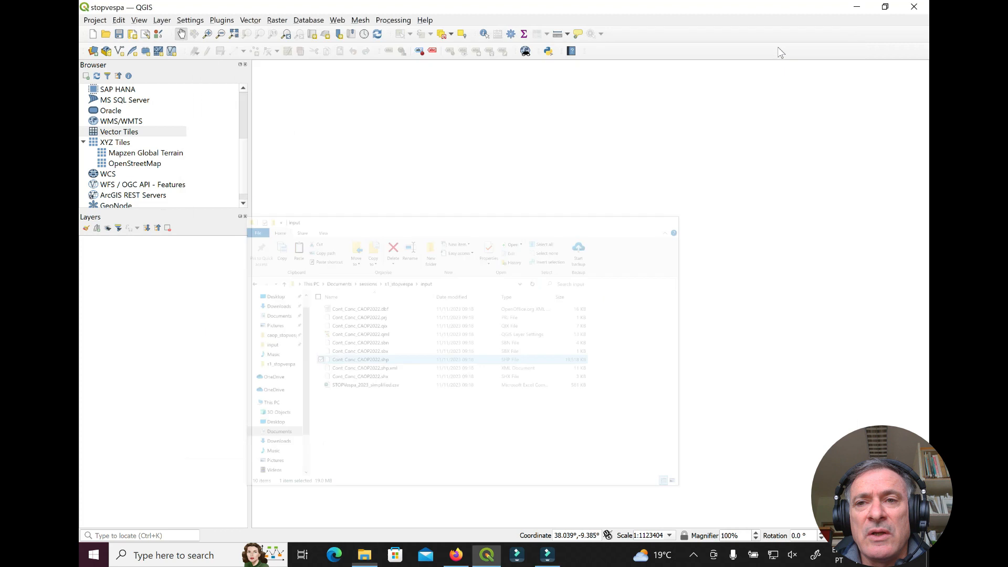
# Add Cont_Conc_CAOP2022.shp as a vector layer through Add Vector Layer
pyautogui.click(197, 21)
pyautogui.moveTo(141, 20)
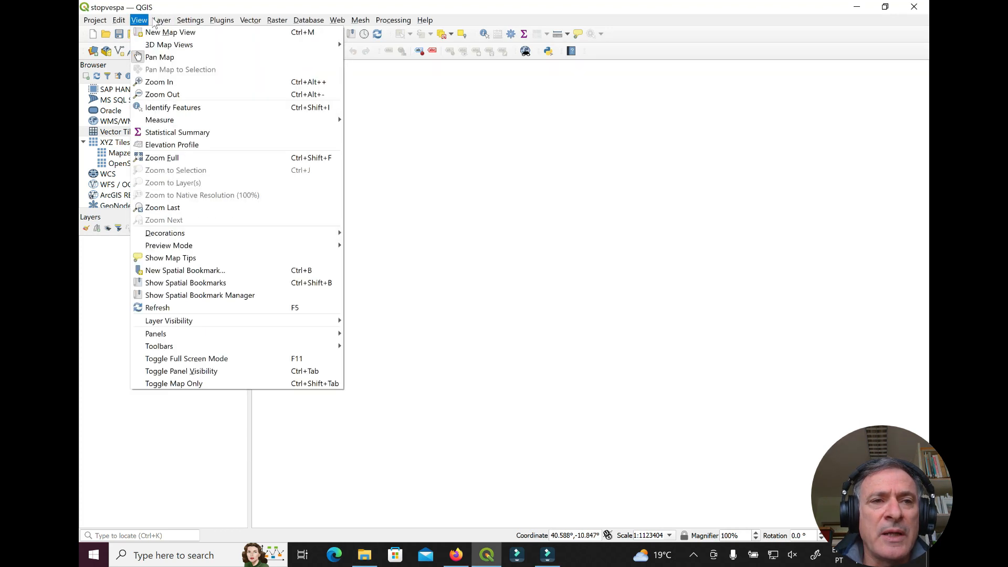
pyautogui.moveTo(256, 62)
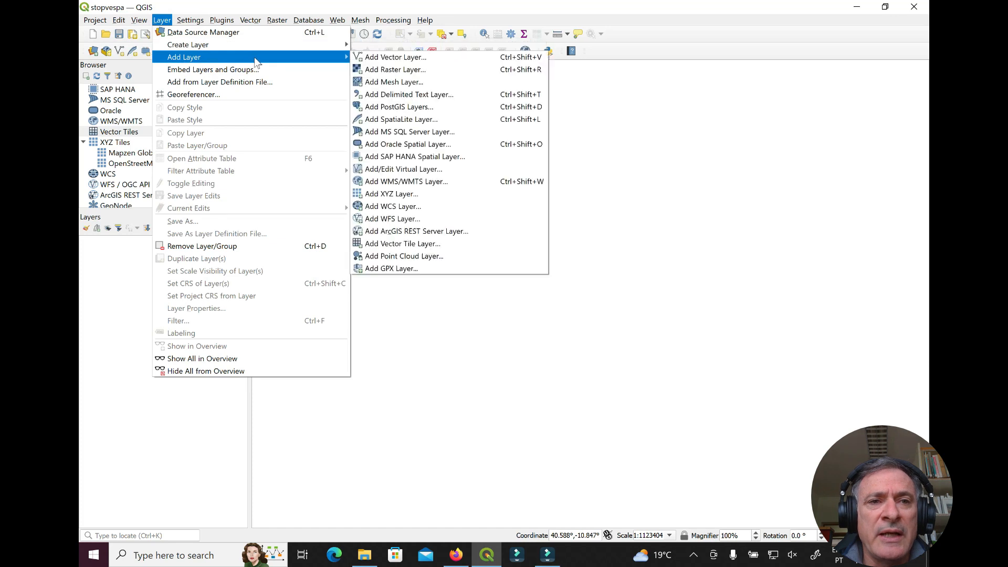
pyautogui.click(448, 57)
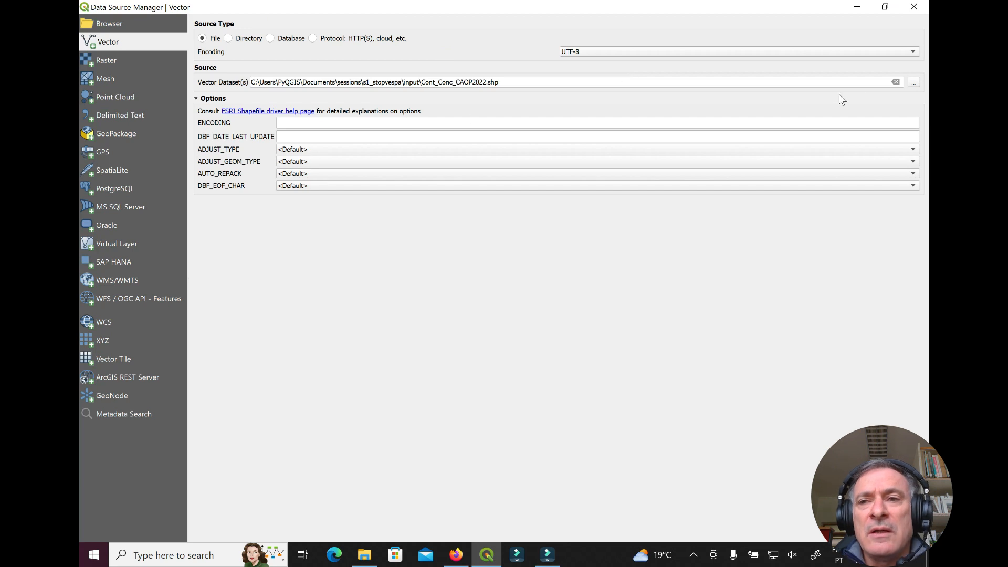
pyautogui.click(914, 82)
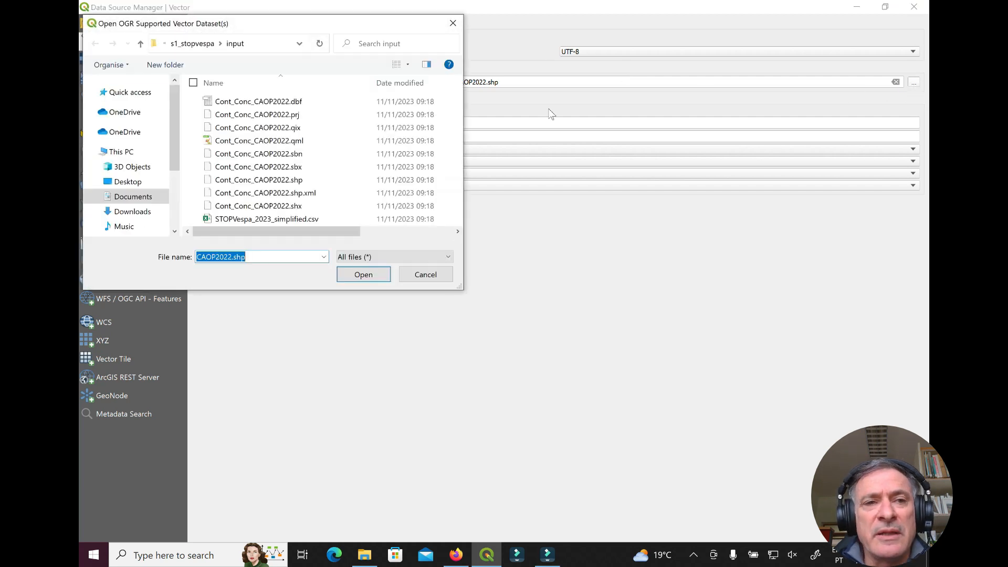
pyautogui.click(299, 182)
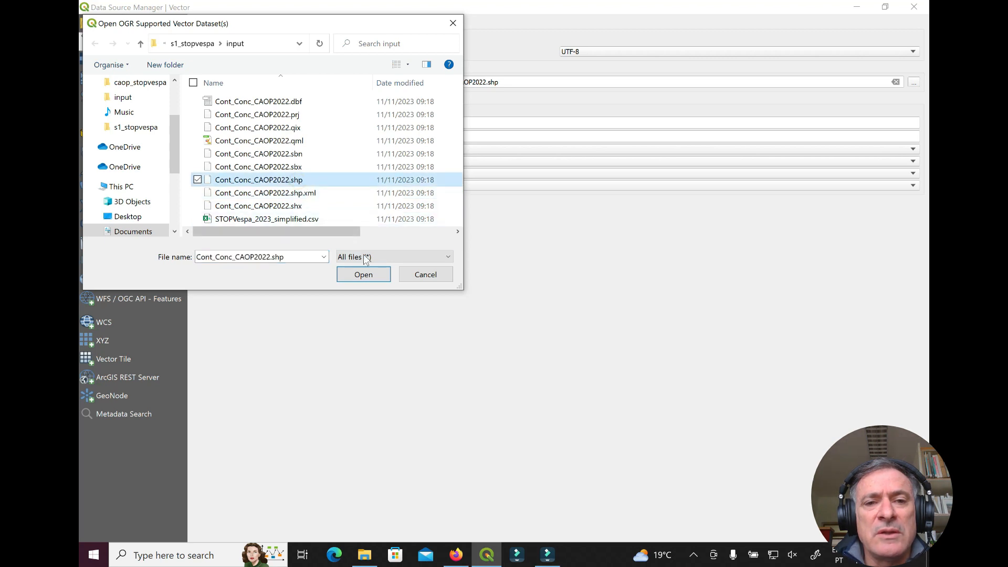
pyautogui.click(363, 274)
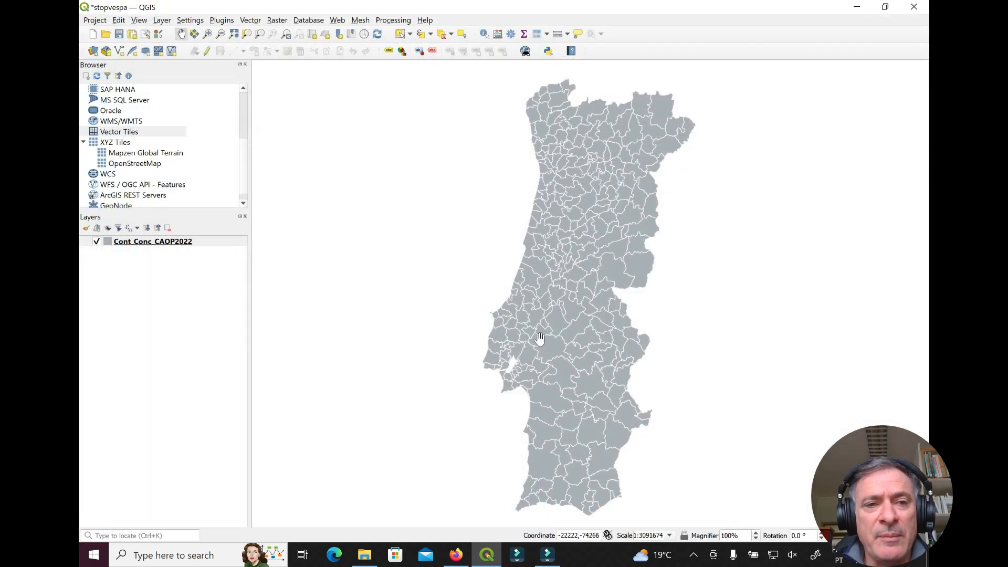
# Add the OpenStreetMap XYZ tile basemap and place it below Cont_Conc_CAOP2022
pyautogui.click(125, 164)
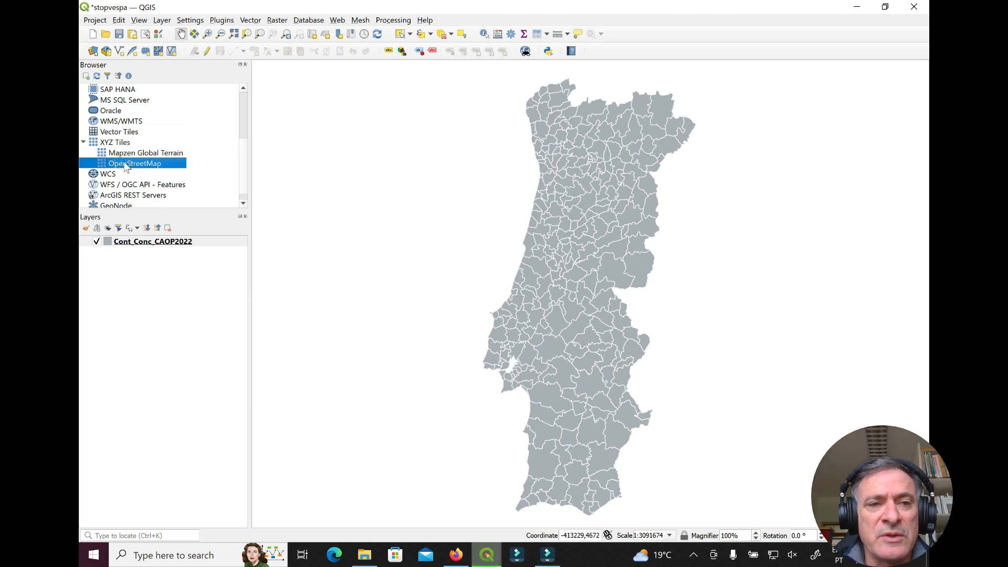
pyautogui.doubleClick(126, 165)
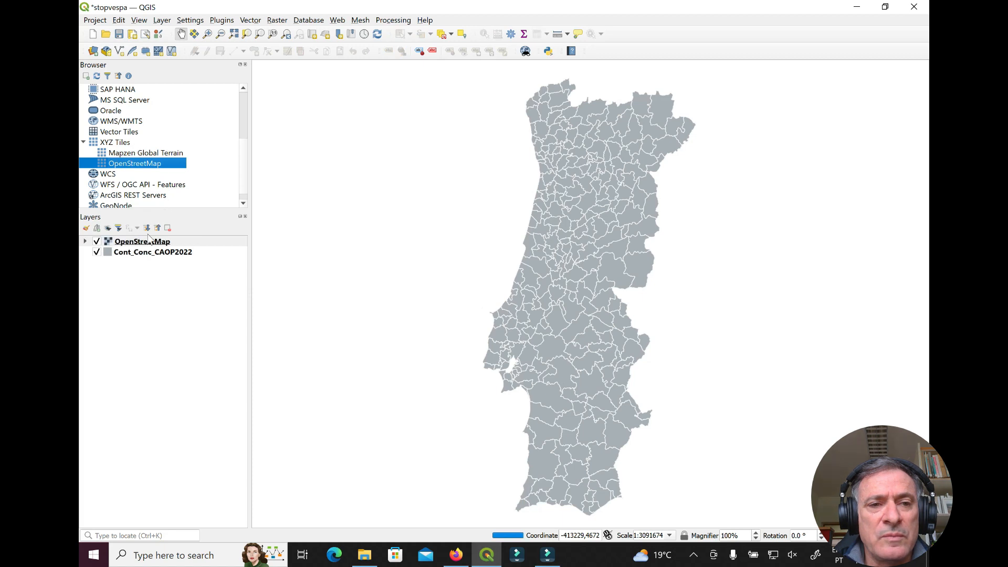
pyautogui.moveTo(148, 242); pyautogui.dragTo(148, 271)
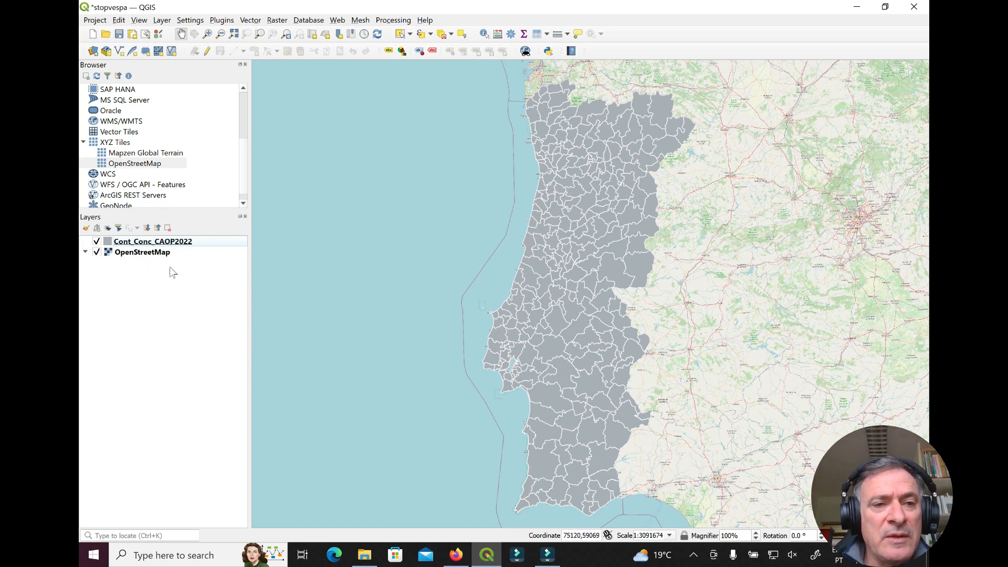
pyautogui.rightClick(176, 245)
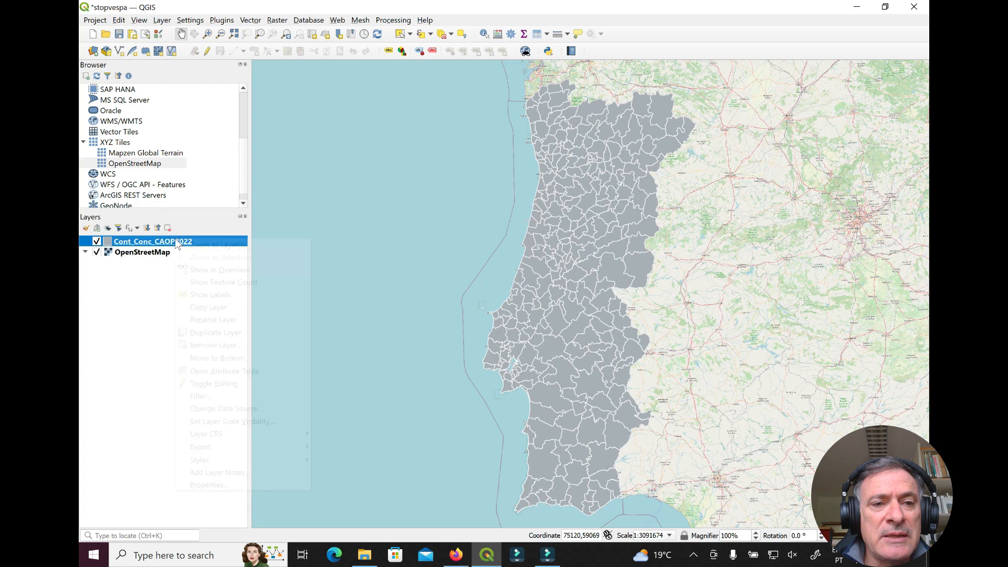
pyautogui.click(256, 371)
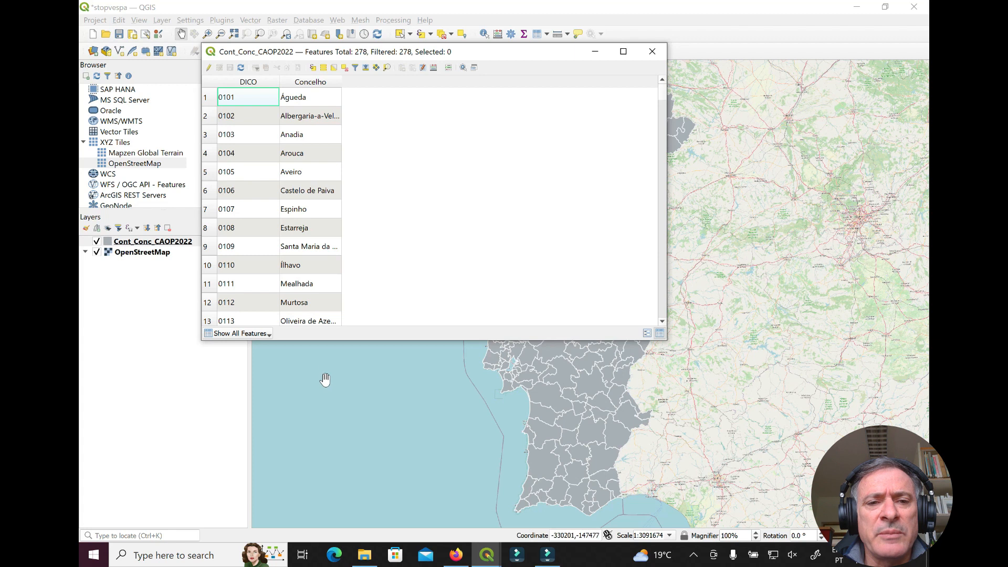
pyautogui.moveTo(337, 342); pyautogui.dragTo(337, 478)
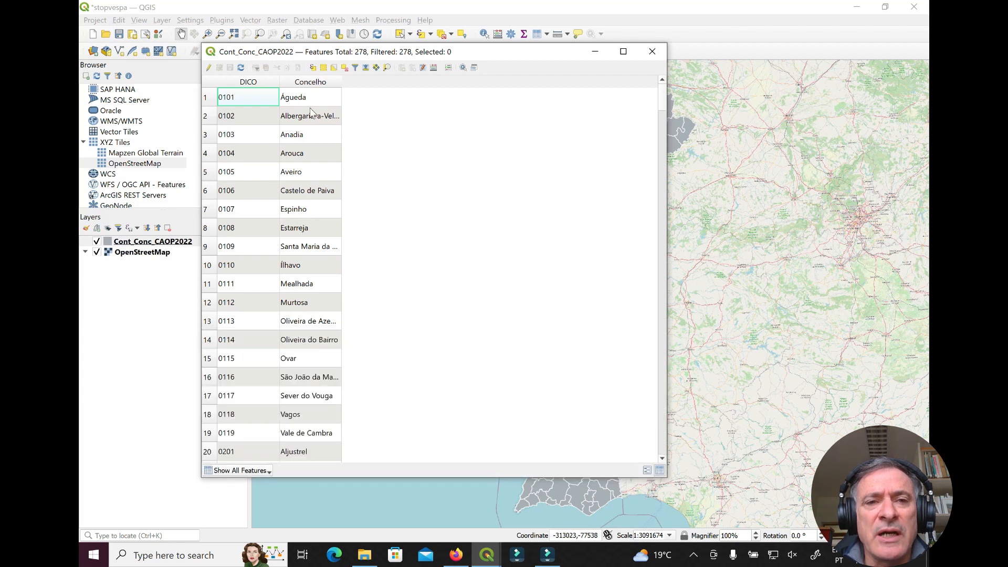
pyautogui.moveTo(341, 80); pyautogui.dragTo(433, 80)
pyautogui.scroll(-2, 350, 341)
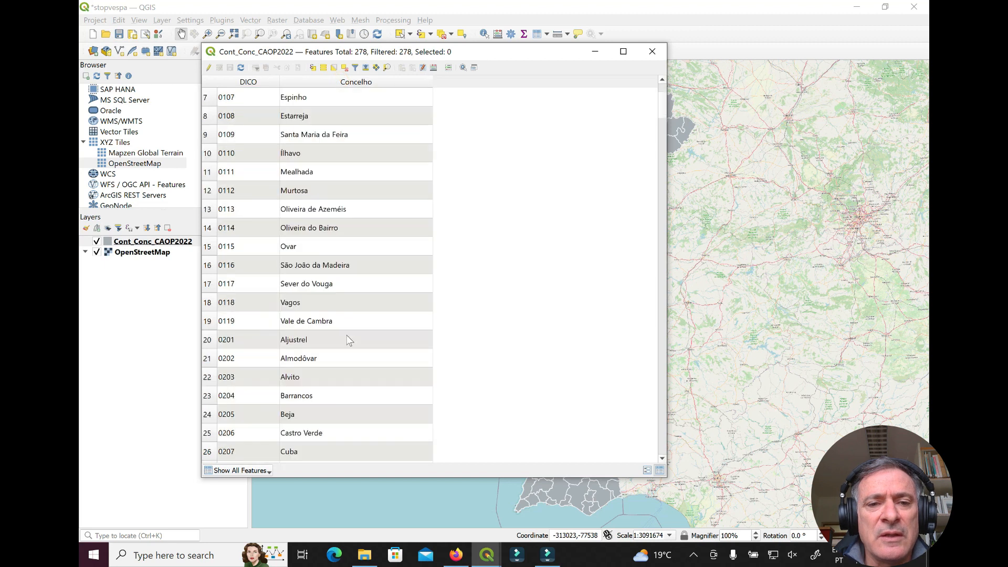
pyautogui.scroll(-1, 349, 340)
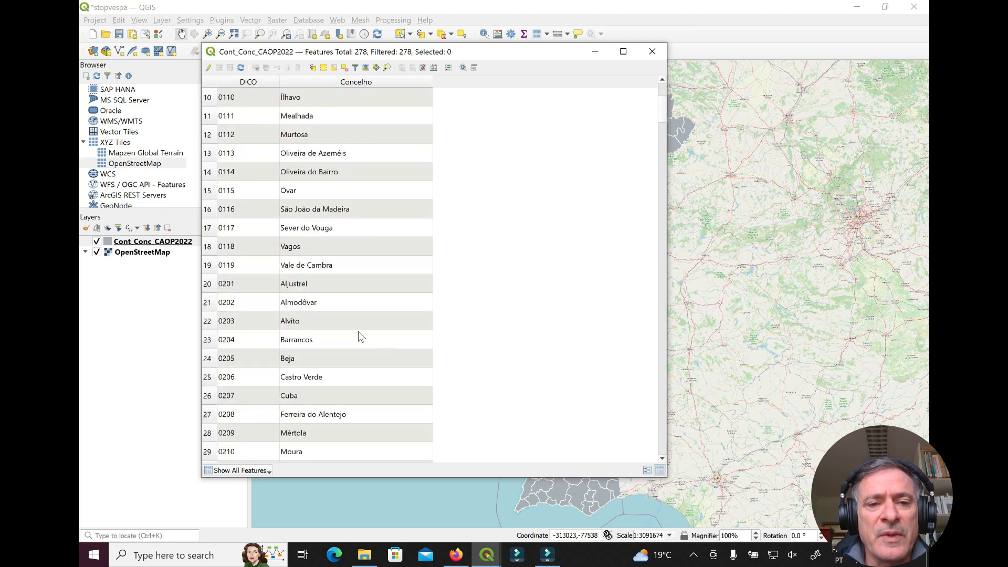
pyautogui.scroll(-1, 361, 339)
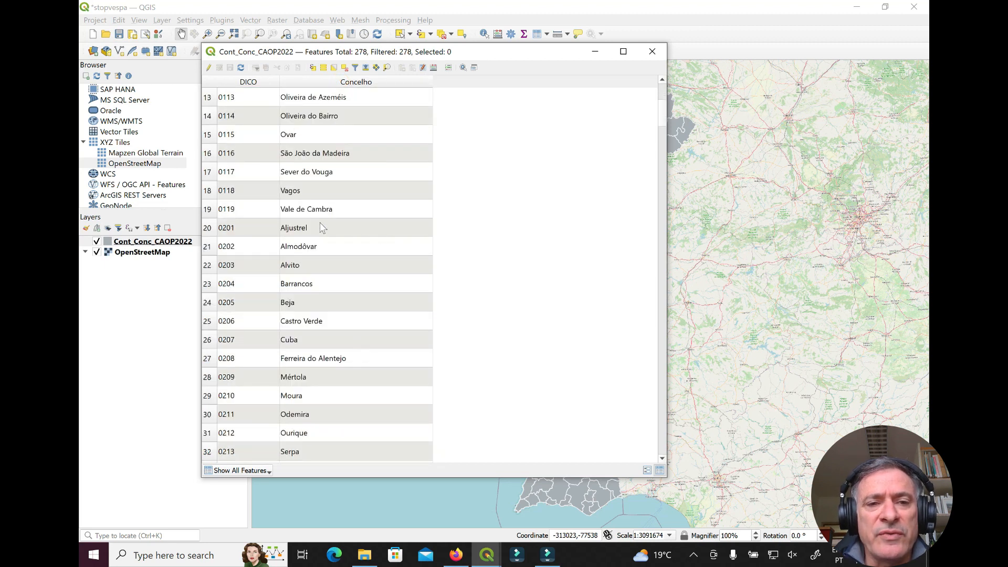
pyautogui.scroll(4, 336, 153)
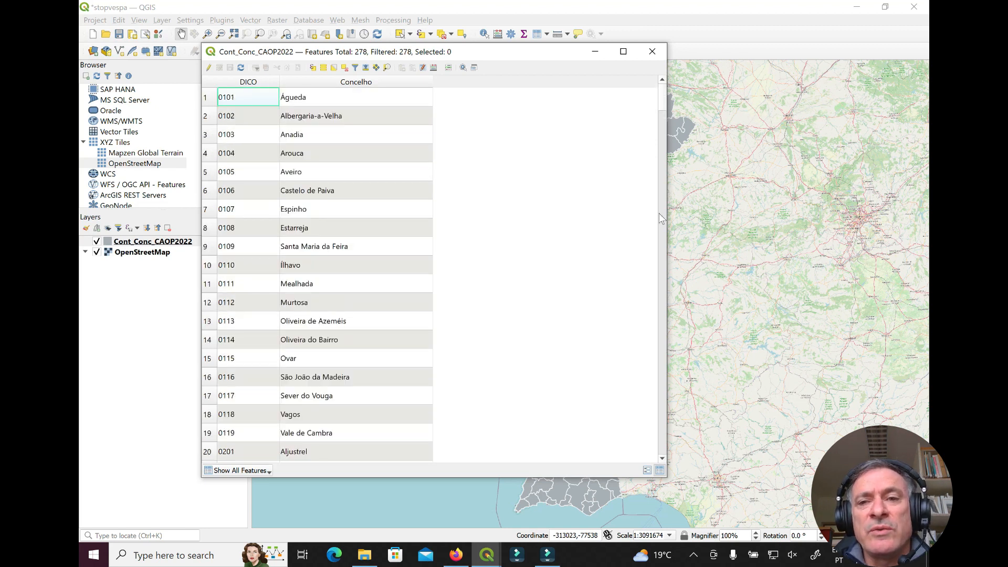
pyautogui.moveTo(668, 211); pyautogui.dragTo(488, 219)
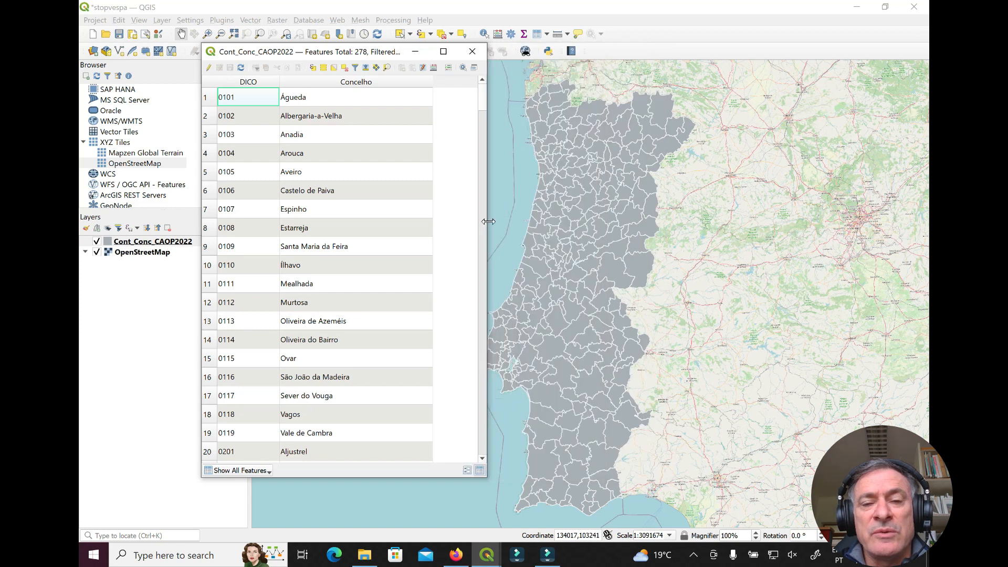
pyautogui.click(472, 52)
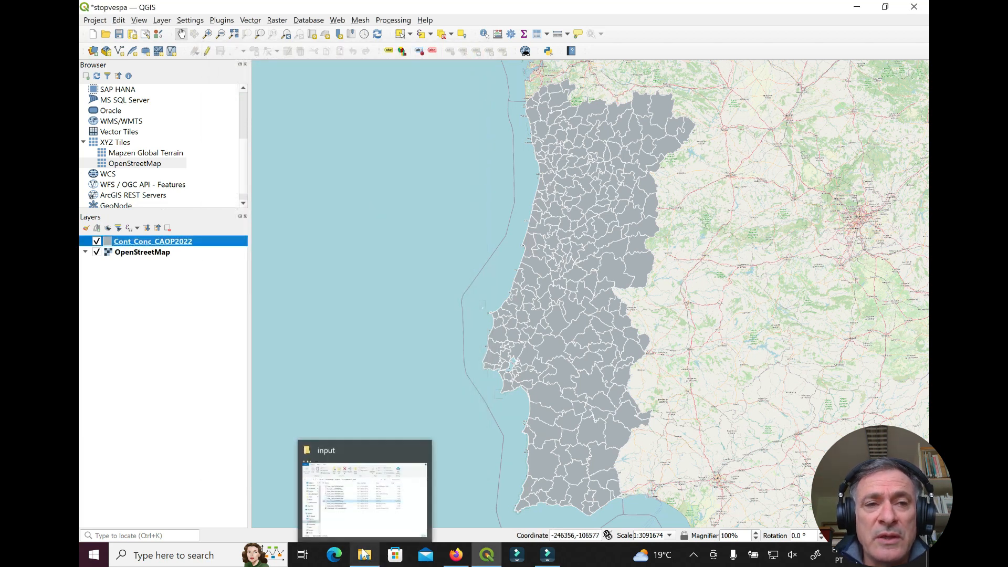
# Load STOPVespa_2023_simplified.csv as the file in the Delimited Text Layer import
pyautogui.click(159, 21)
pyautogui.moveTo(235, 57)
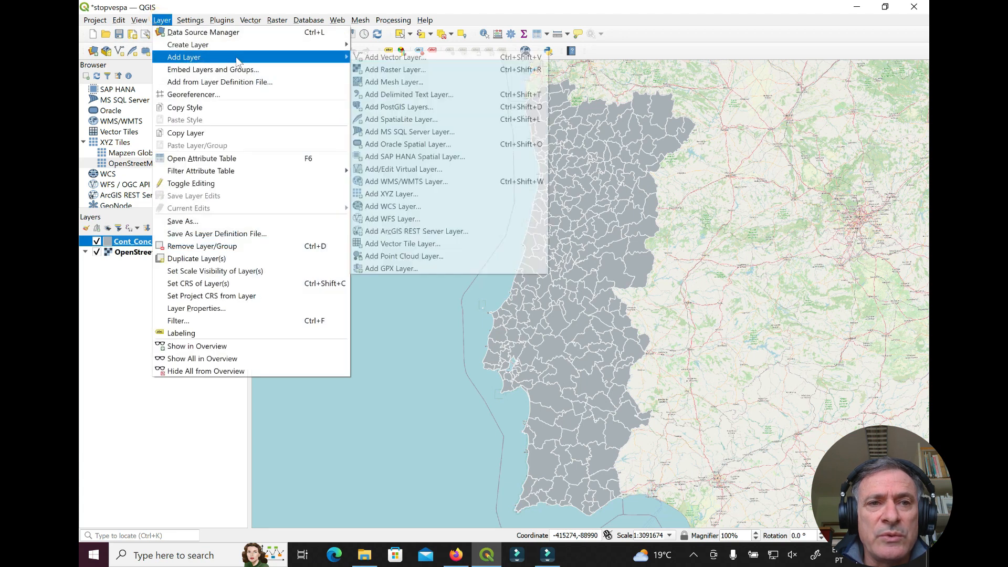
pyautogui.click(440, 97)
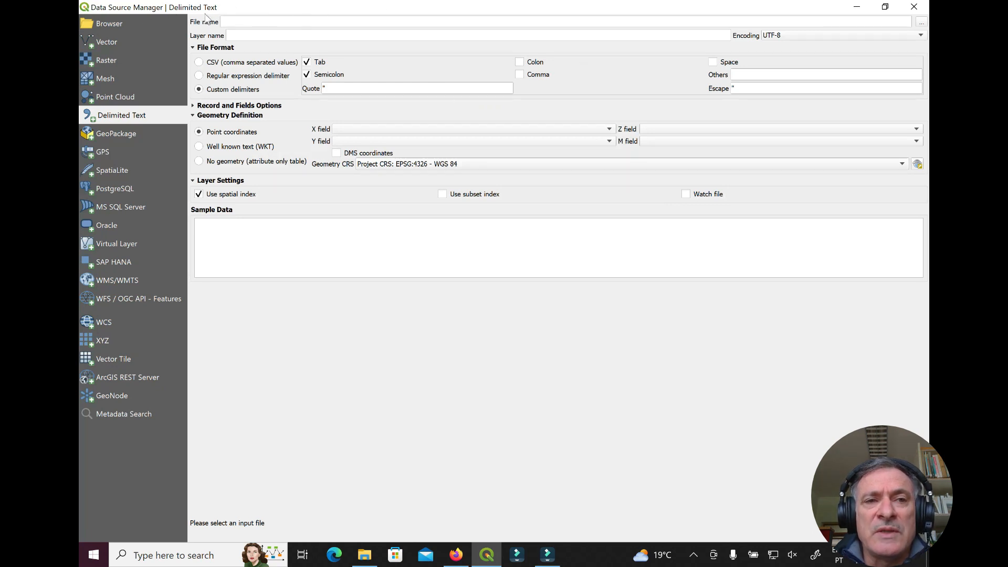
pyautogui.click(923, 24)
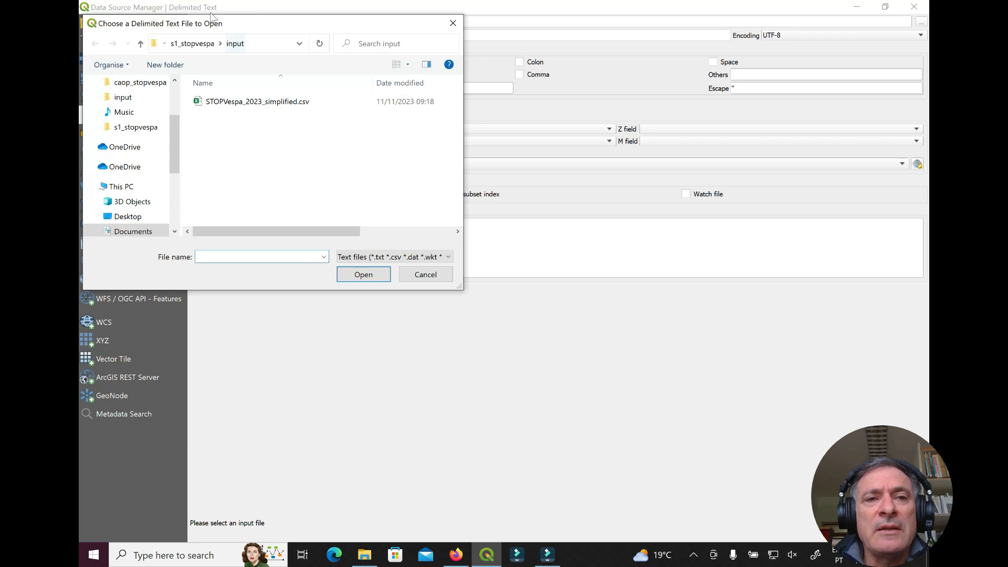
pyautogui.click(233, 105)
pyautogui.click(372, 278)
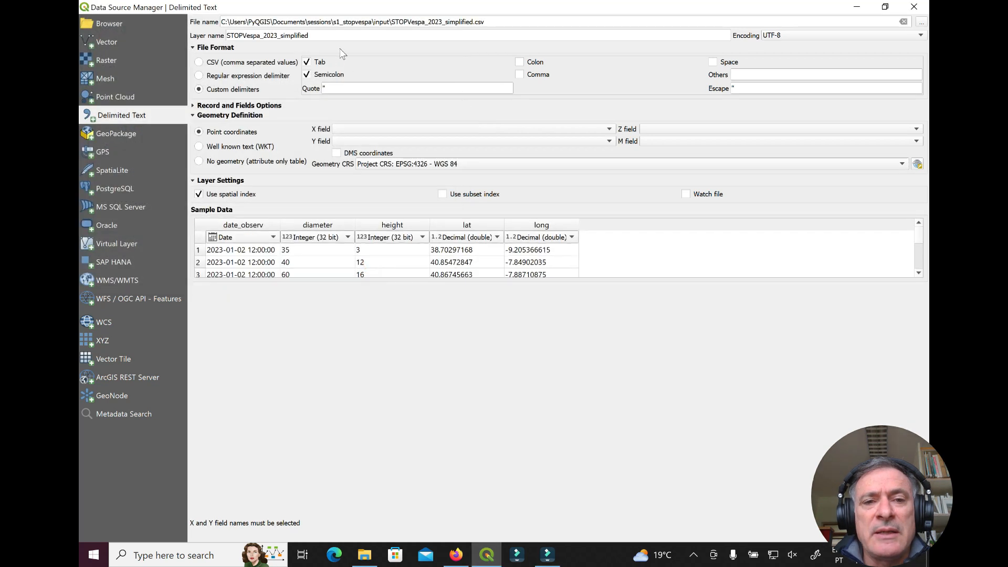
# Set the CSV import to Custom delimiters with only Semicolon ticked
pyautogui.click(306, 75)
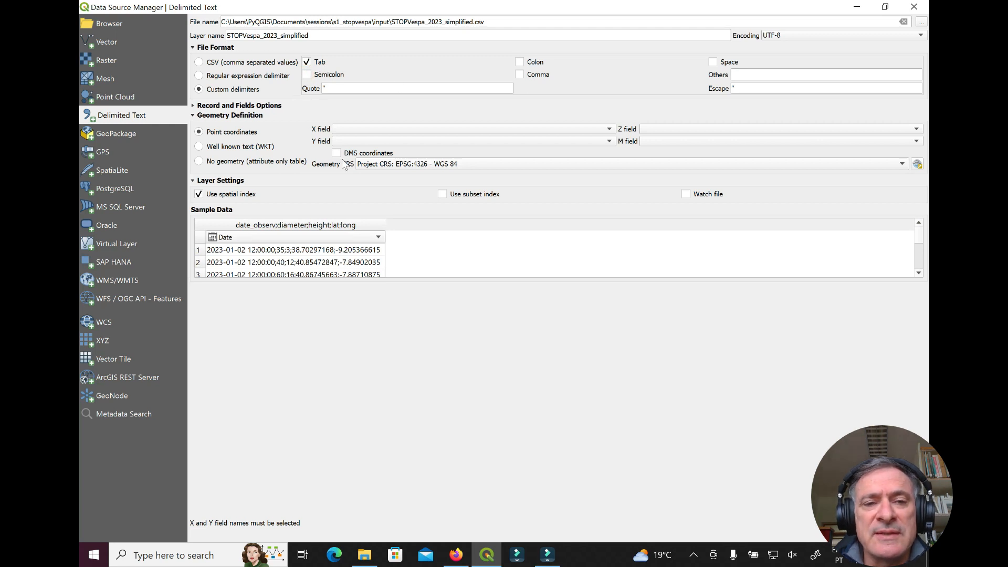
pyautogui.click(306, 63)
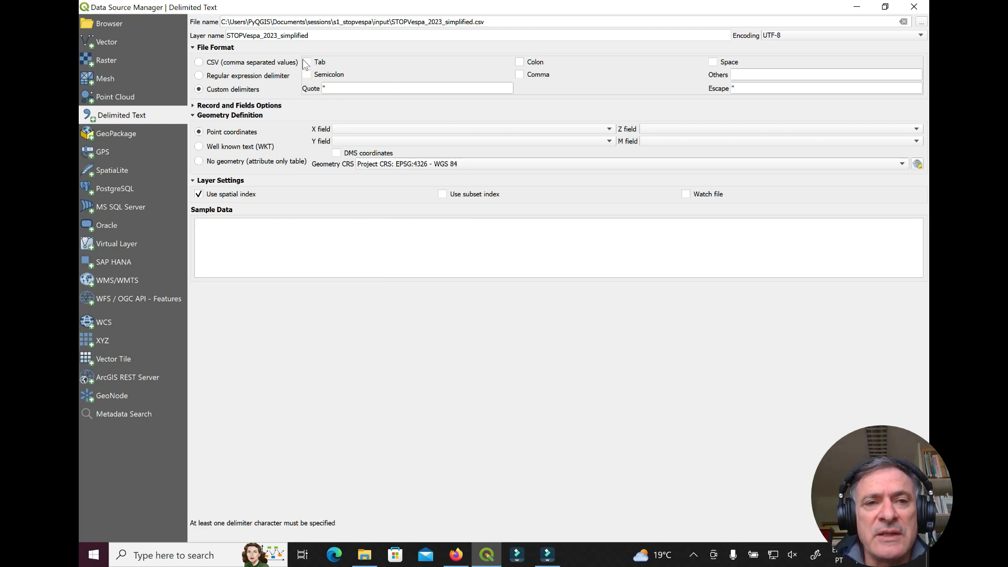
pyautogui.click(204, 64)
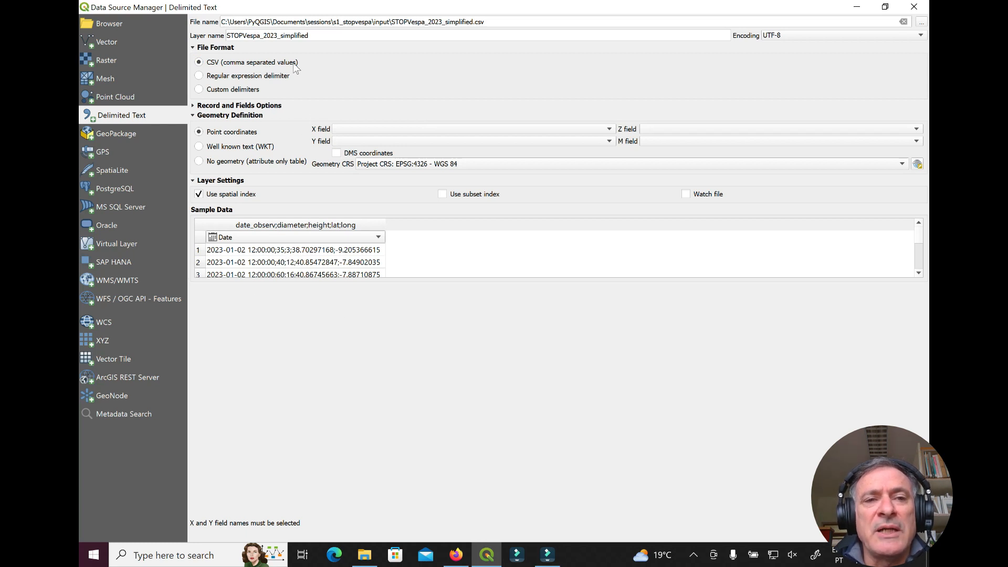
pyautogui.click(199, 89)
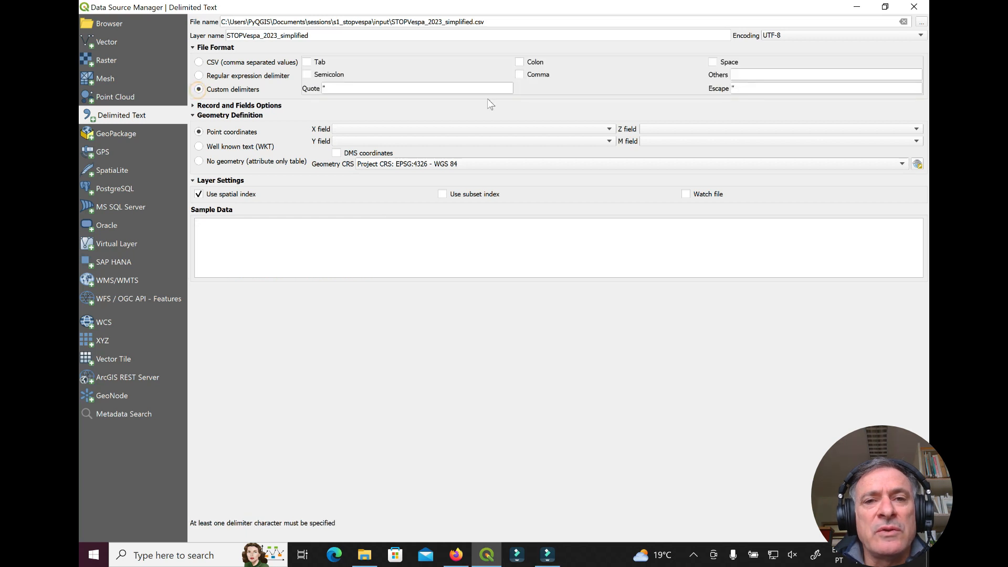
pyautogui.click(307, 74)
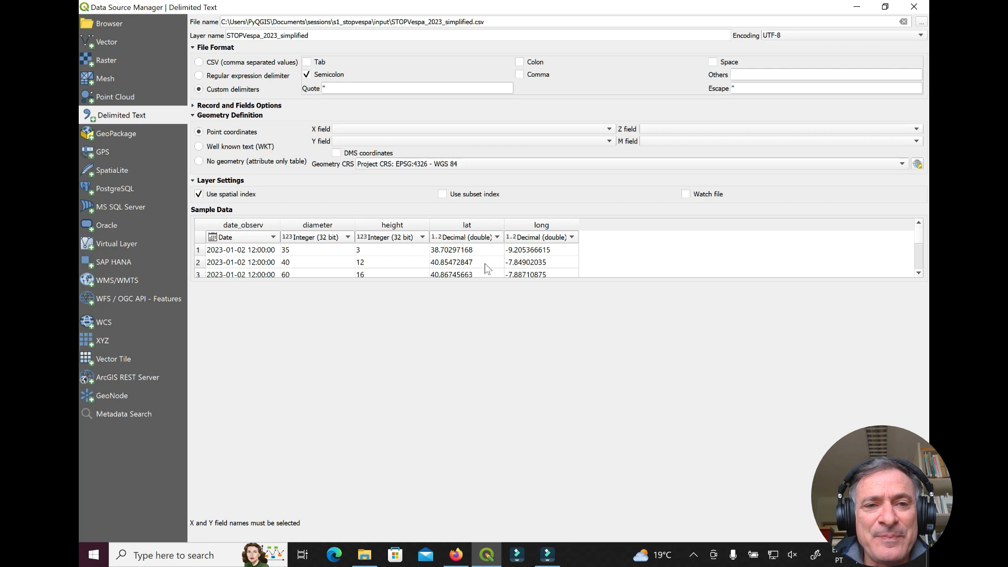
# Add STOPVespa_2023_simplified as points with X=long, Y=lat, CRS EPSG:4326 - WGS 84, spatial index on
pyautogui.click(608, 130)
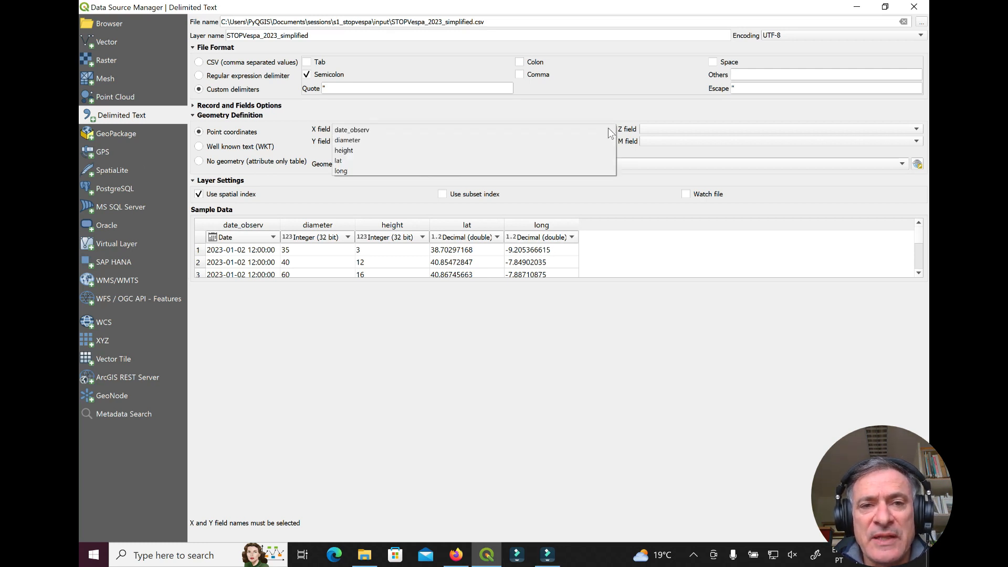
pyautogui.click(529, 170)
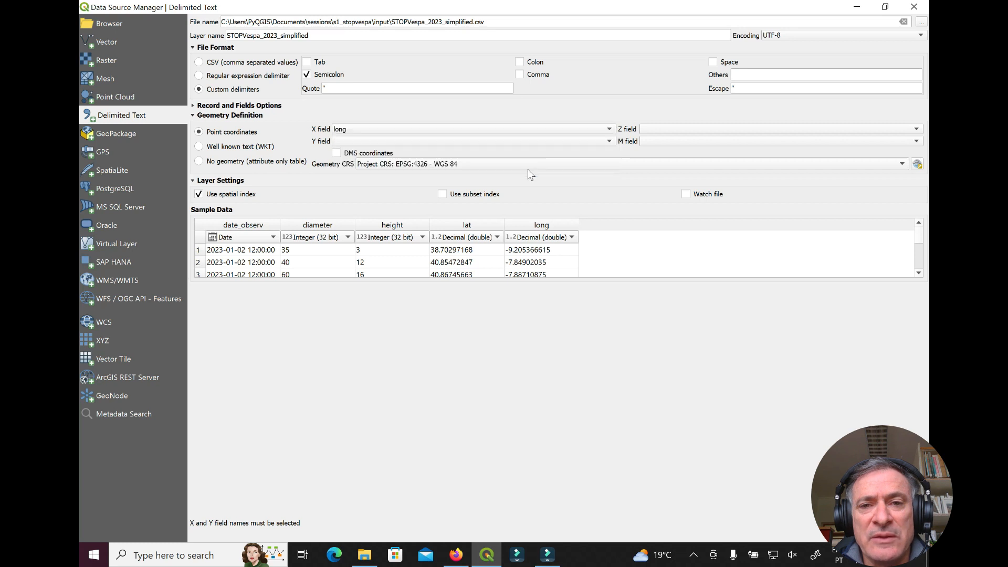
pyautogui.click(598, 139)
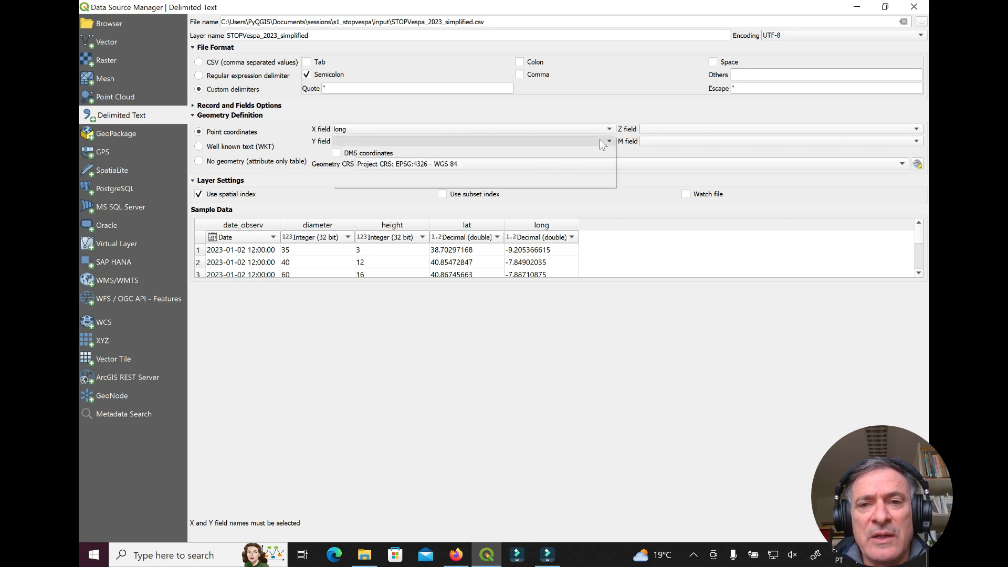
pyautogui.click(495, 173)
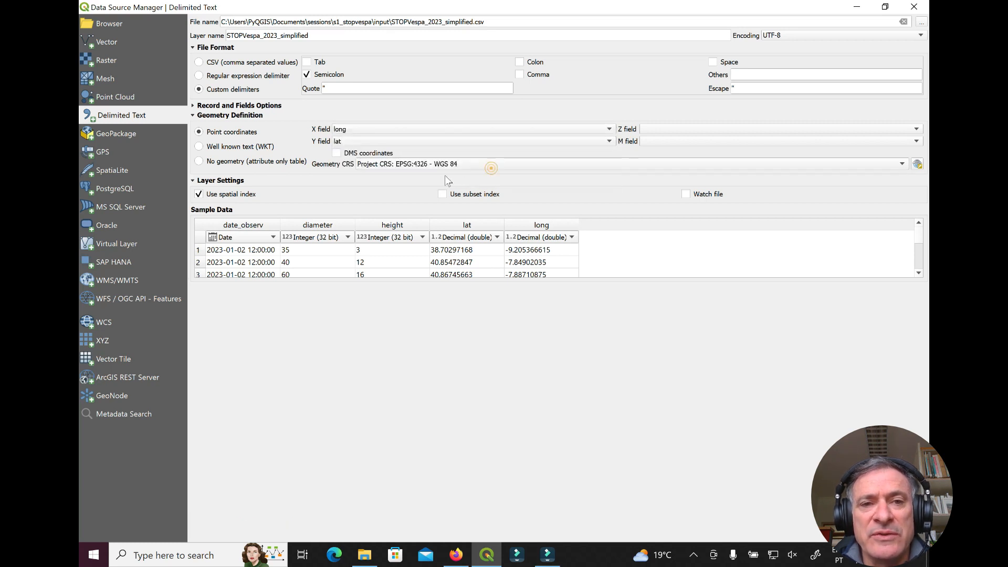
pyautogui.click(477, 166)
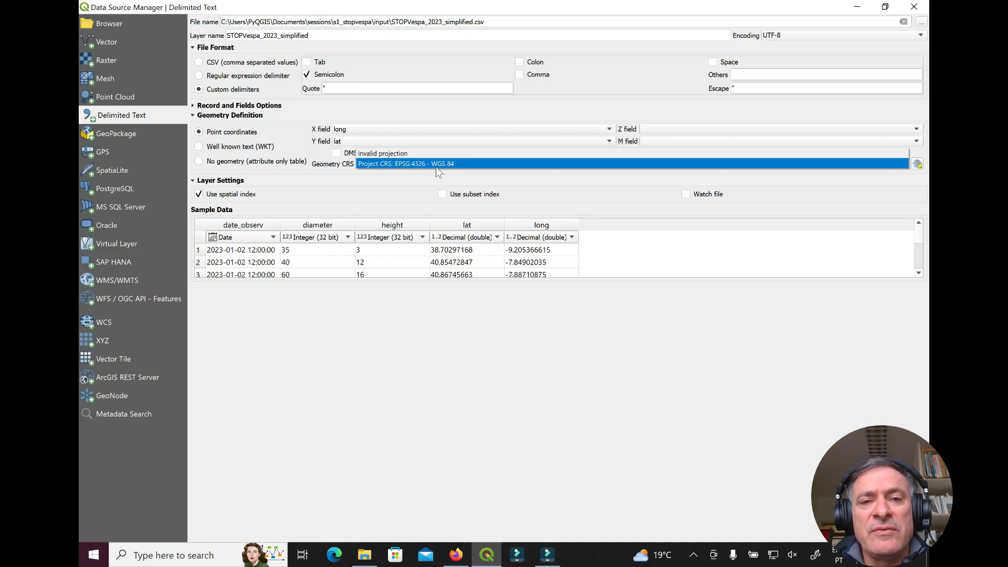
pyautogui.click(546, 160)
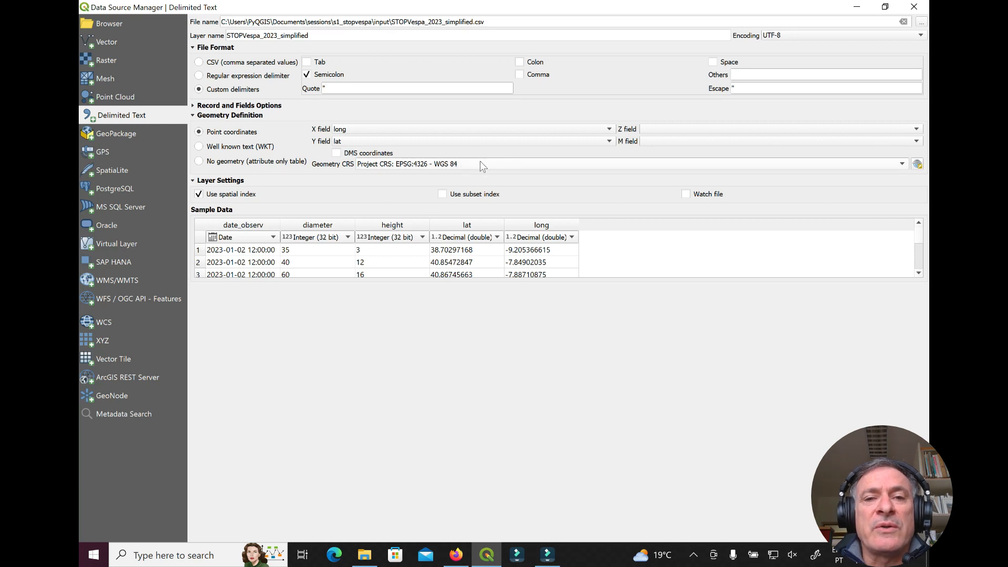
pyautogui.moveTo(479, 167)
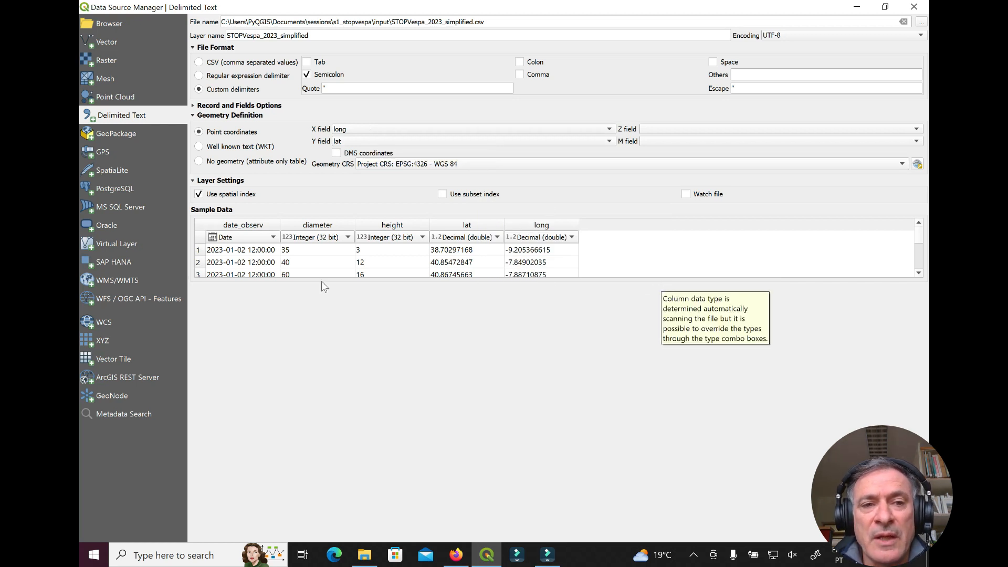
pyautogui.click(199, 194)
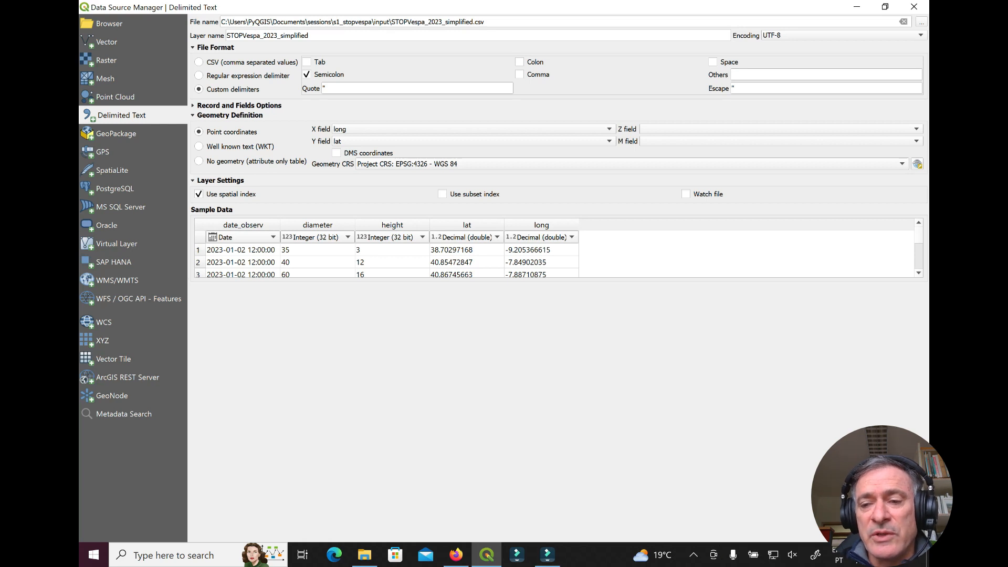
pyautogui.click(876, 534)
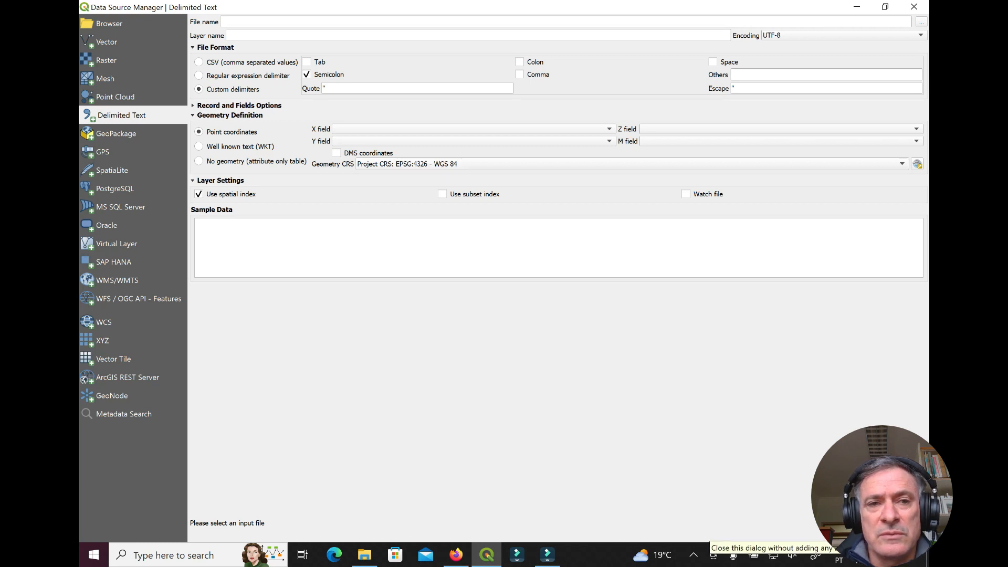
# Close the Data Source Manager and zoom in and out over the brown sighting points
pyautogui.click(900, 534)
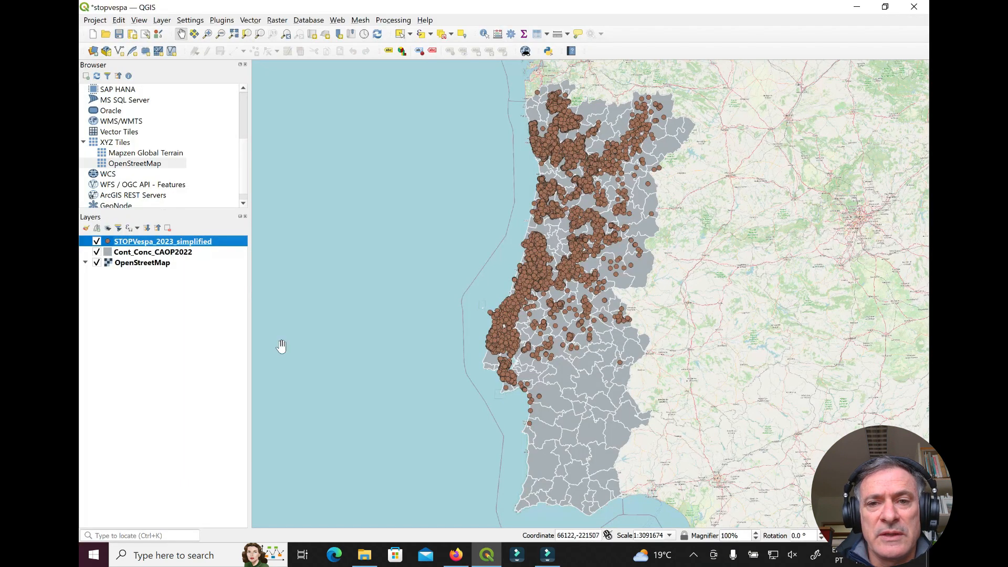
pyautogui.scroll(1, 561, 151)
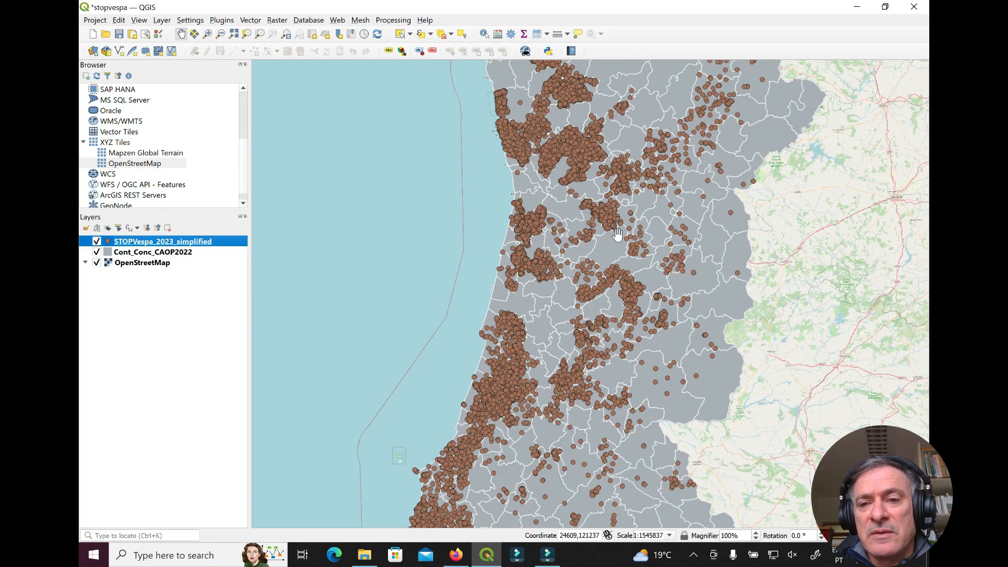
pyautogui.scroll(-1, 760, 413)
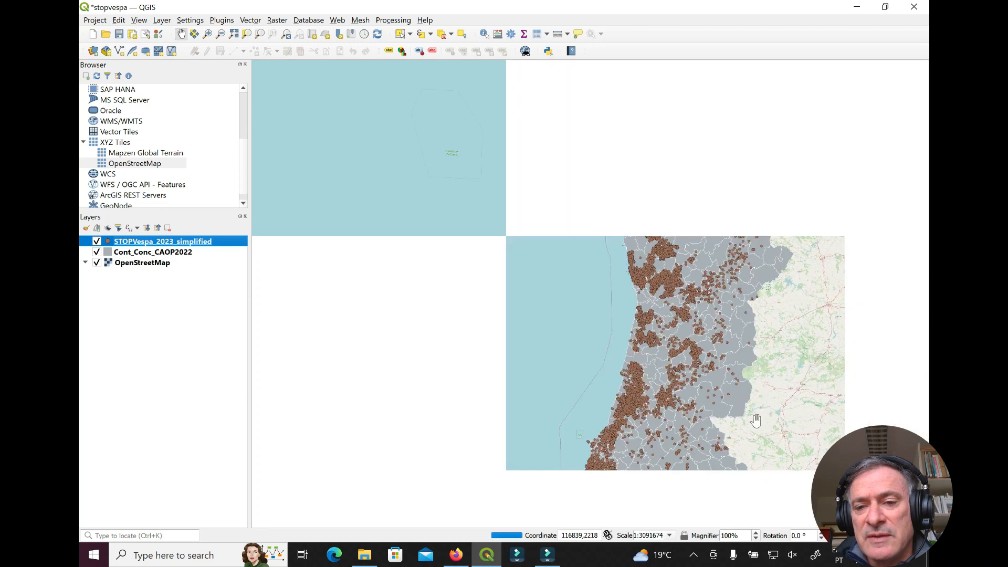
pyautogui.scroll(1, 706, 380)
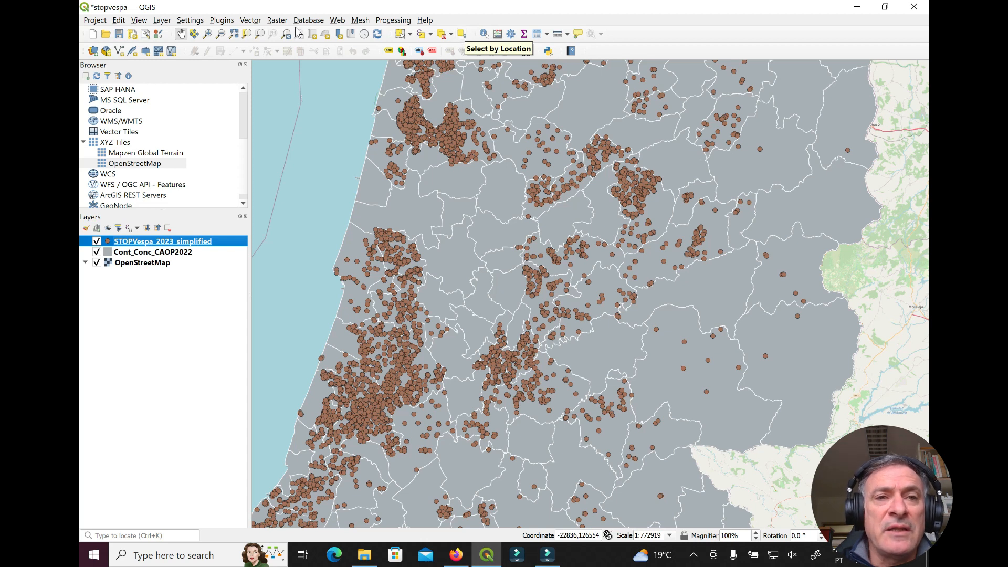
# Run Select by Location on Cont_Conc_CAOP2022, intersecting the STOPVespa_2023_simplified points
pyautogui.click(250, 20)
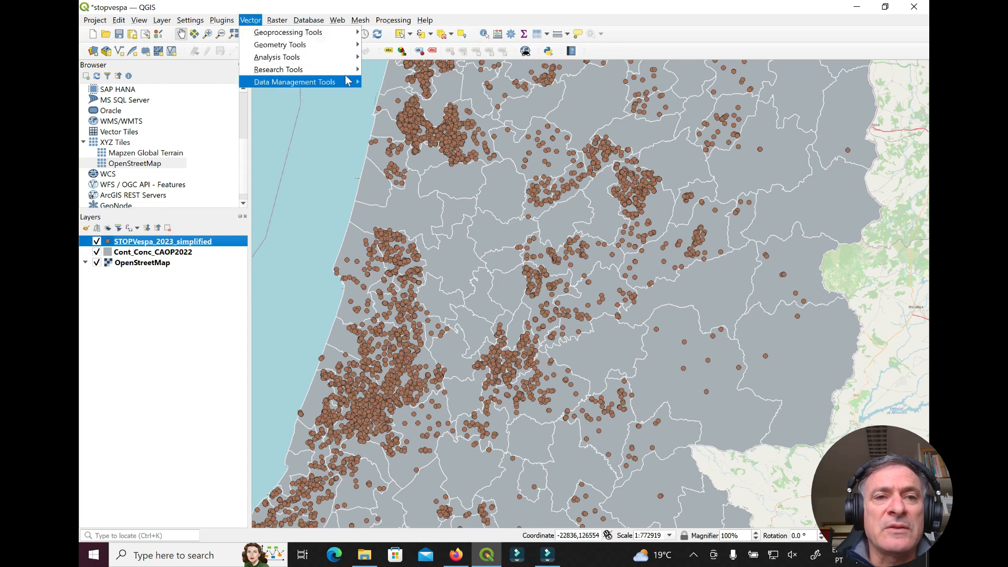
pyautogui.moveTo(347, 75)
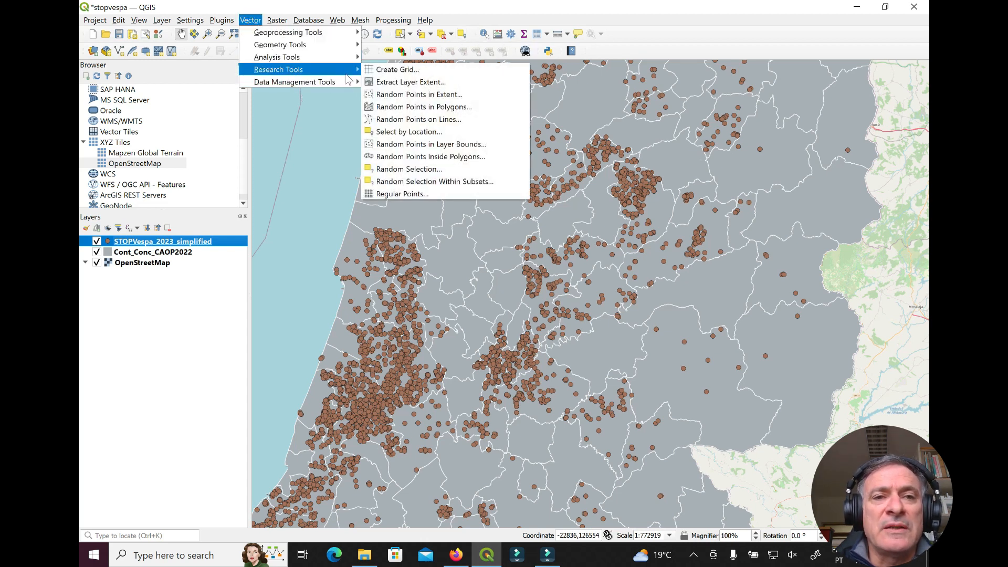
pyautogui.click(458, 131)
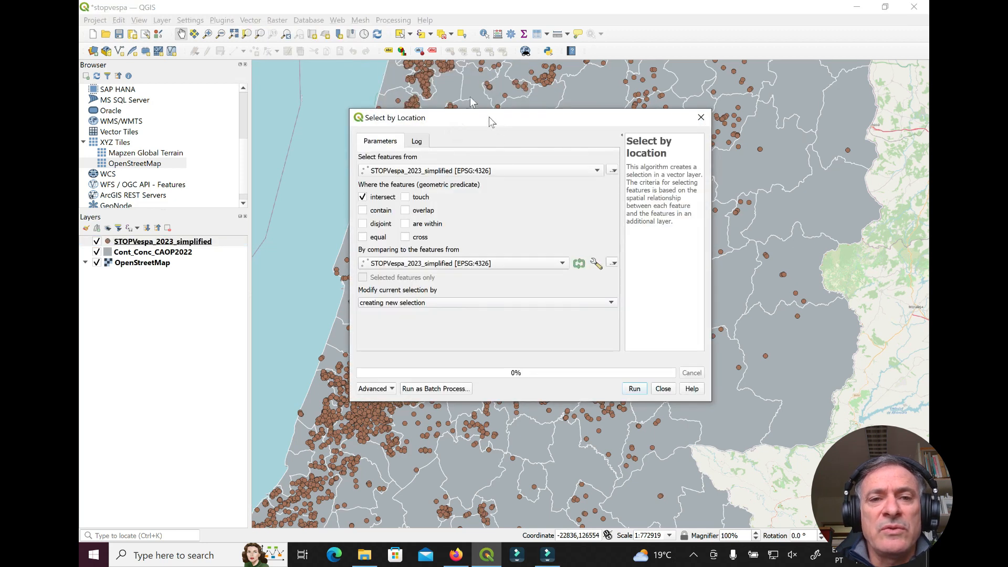
pyautogui.moveTo(490, 119); pyautogui.dragTo(455, 79)
pyautogui.click(566, 134)
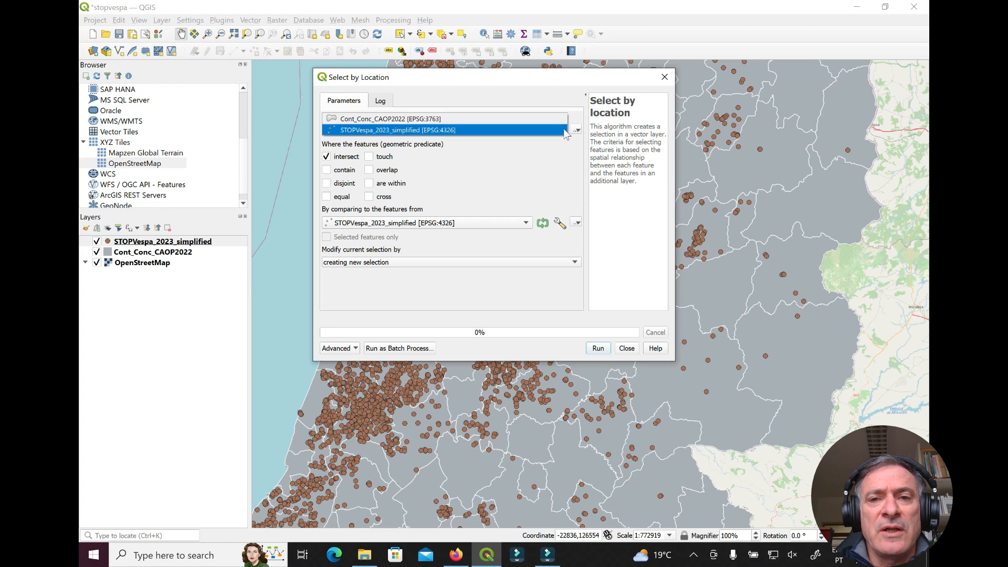
pyautogui.click(427, 123)
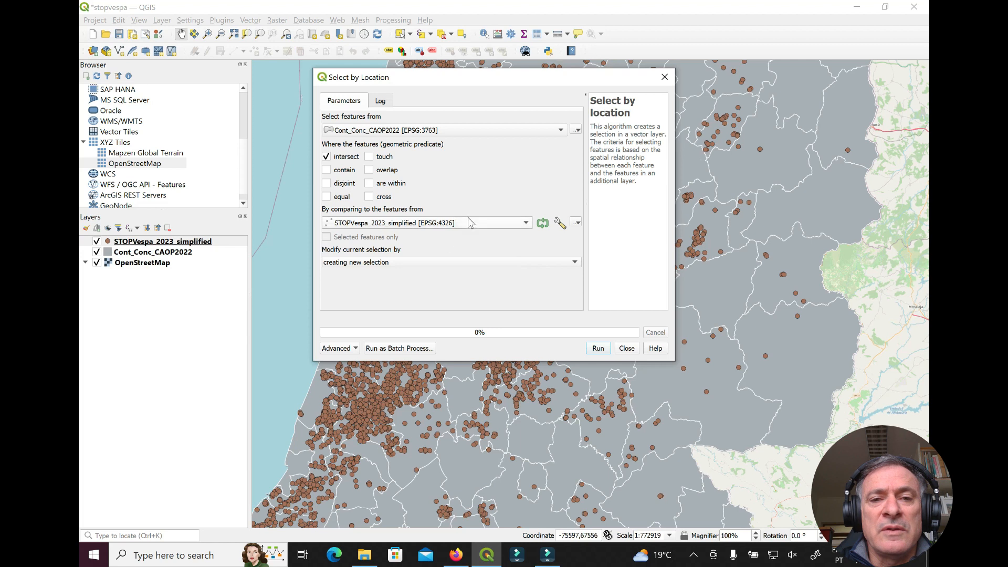
pyautogui.click(599, 348)
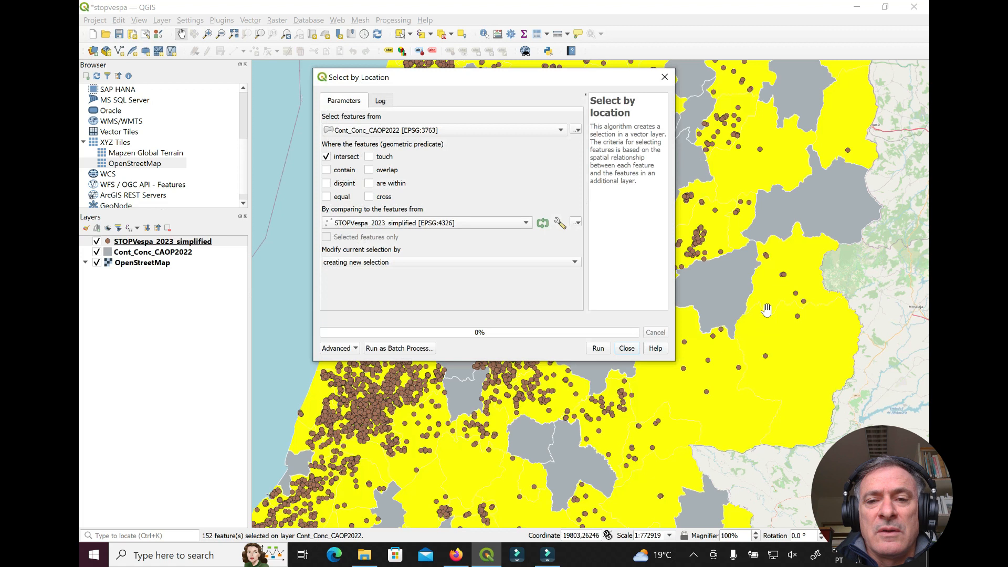
# Close Select by Location, zoom to the sightings layer's extent, then hide the sightings layer
pyautogui.click(627, 348)
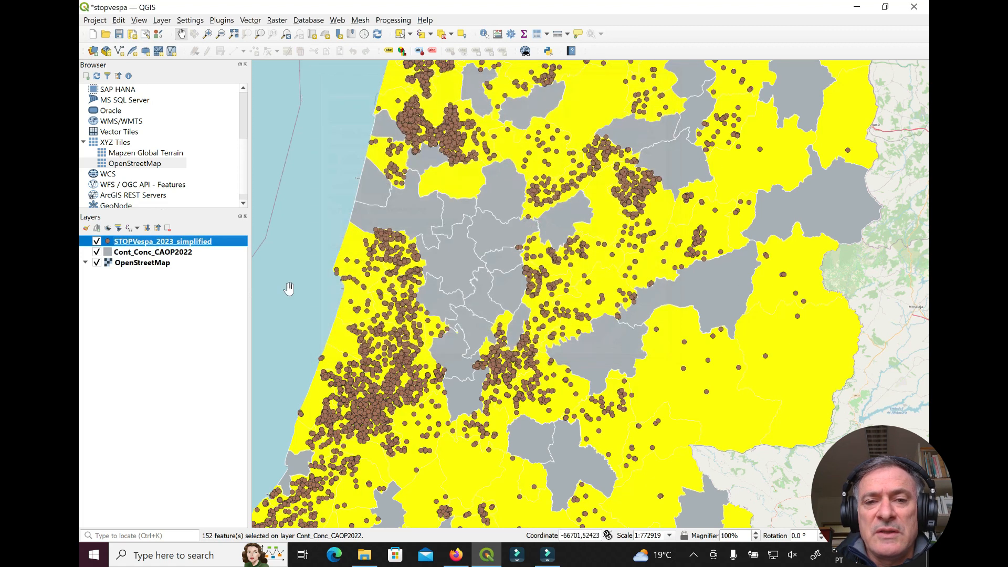
pyautogui.rightClick(178, 242)
pyautogui.click(198, 248)
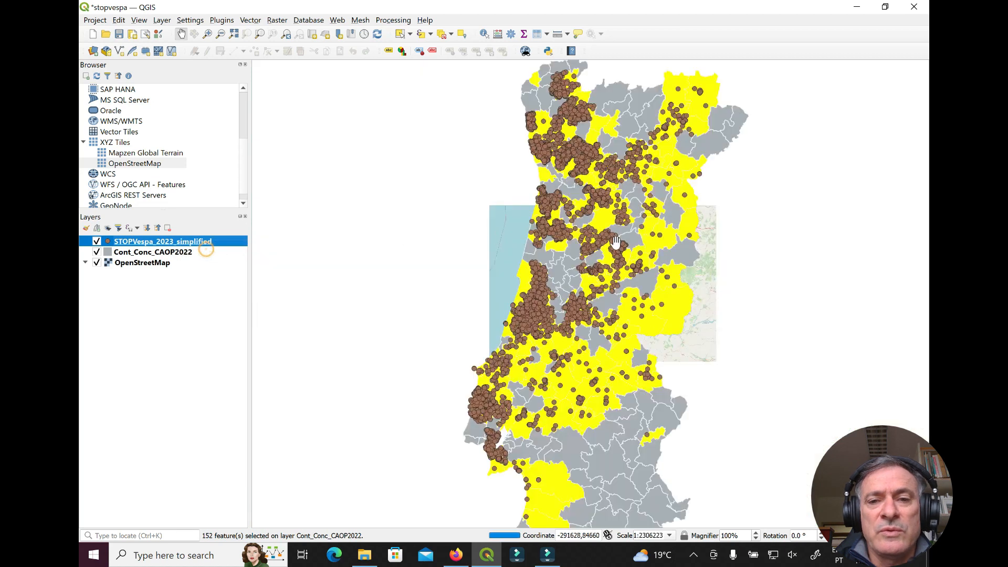
pyautogui.click(96, 242)
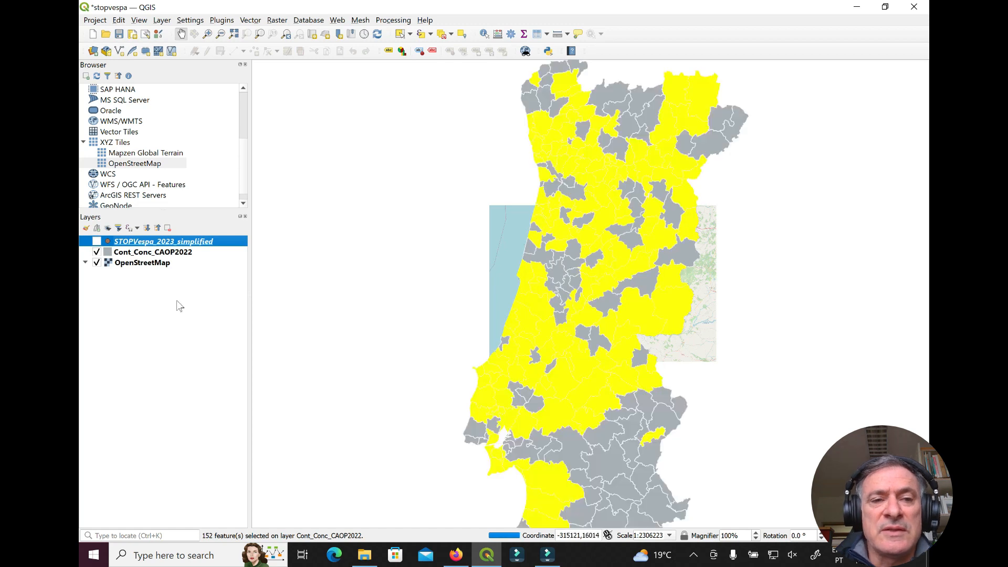
# Centre mainland Portugal in the map and make Cont_Conc_CAOP2022 the current layer
pyautogui.scroll(-1, 552, 298)
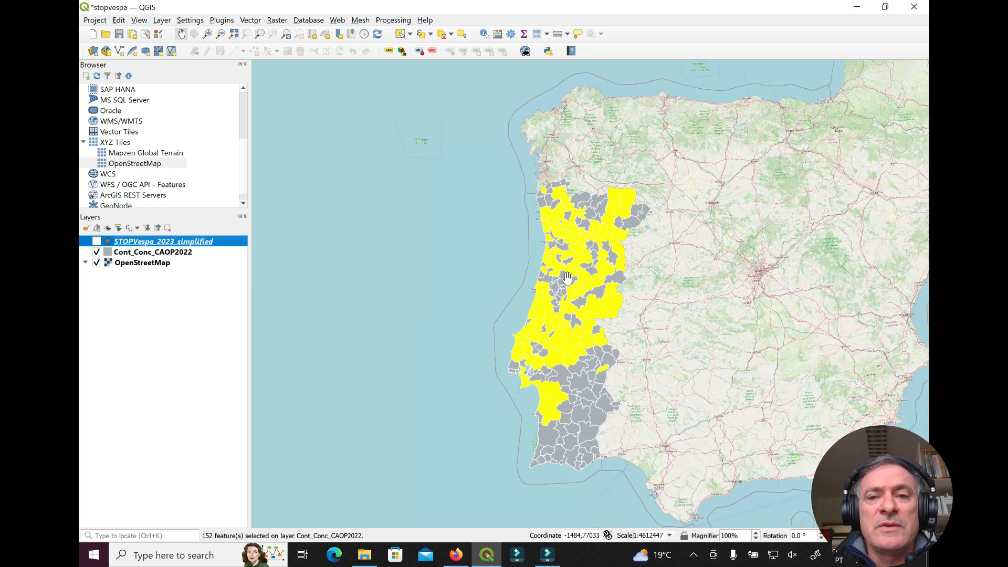
pyautogui.moveTo(573, 332); pyautogui.dragTo(483, 308)
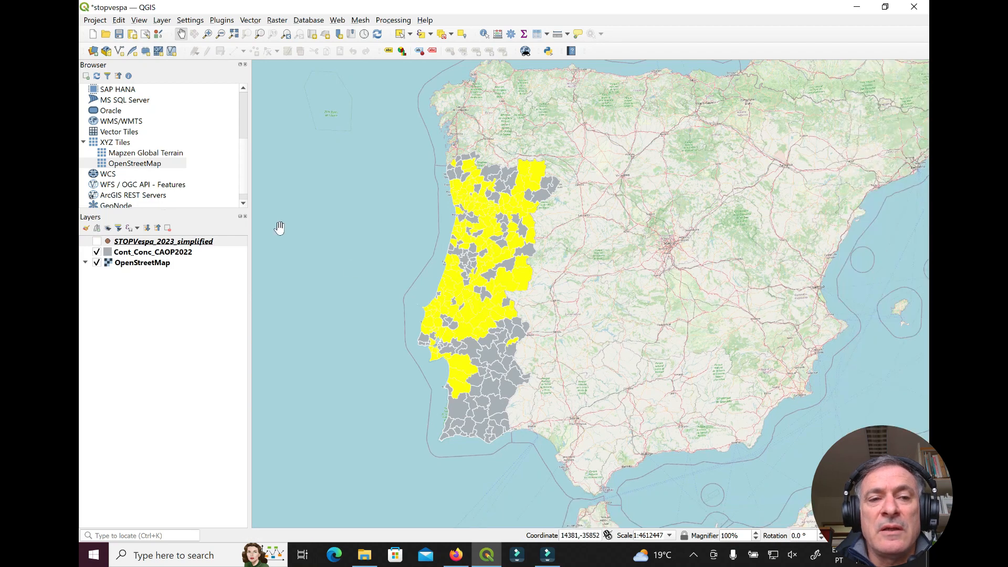
pyautogui.click(176, 252)
# Save the selected Cont_Conc_CAOP2022 features as an ESRI Shapefile and browse for the destination
pyautogui.rightClick(174, 248)
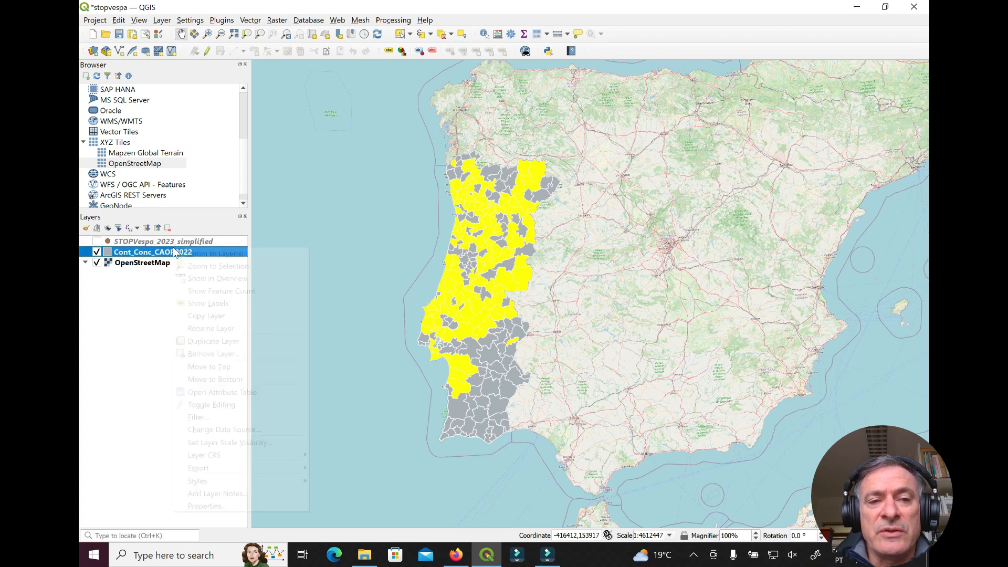
pyautogui.moveTo(292, 468)
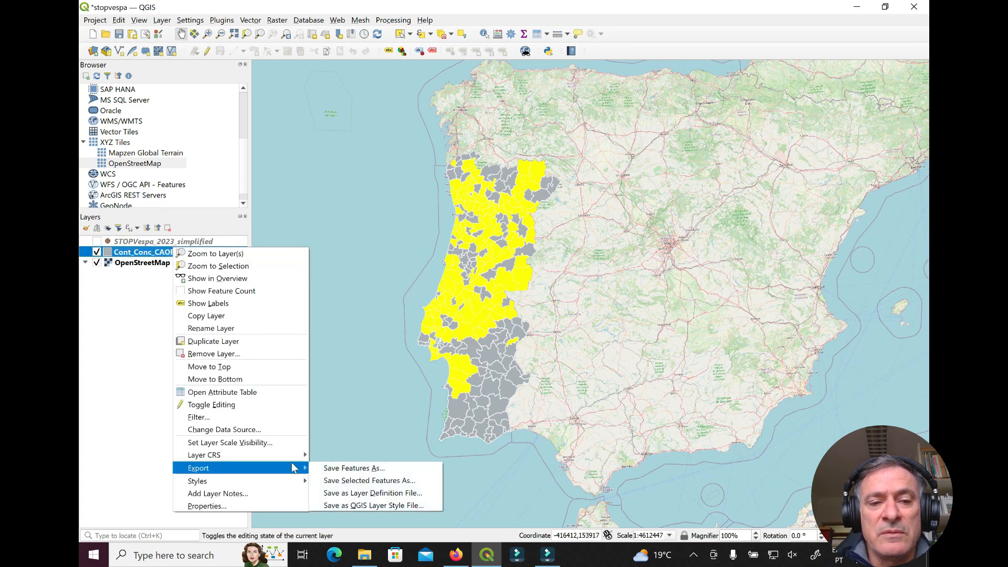
pyautogui.click(379, 481)
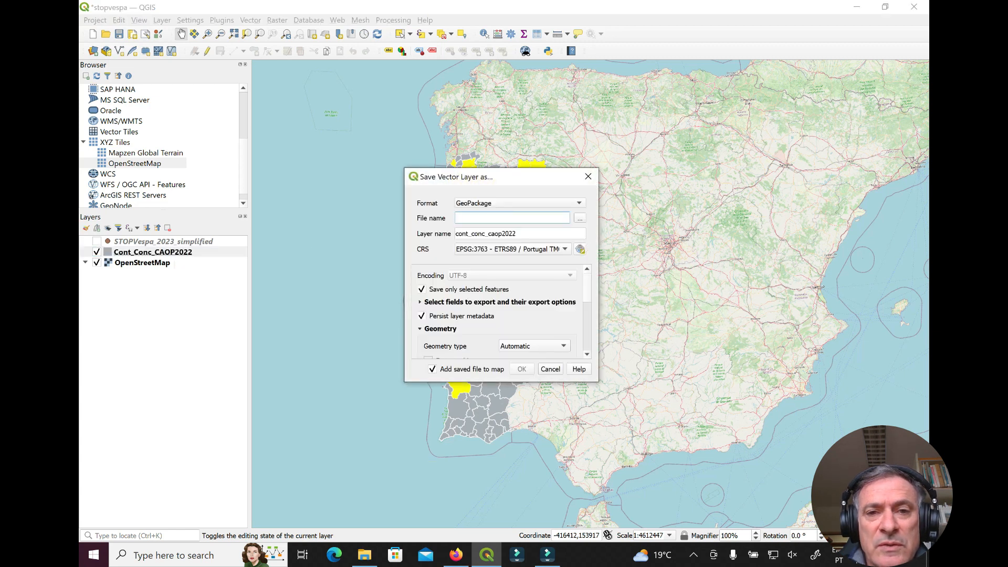
pyautogui.click(555, 204)
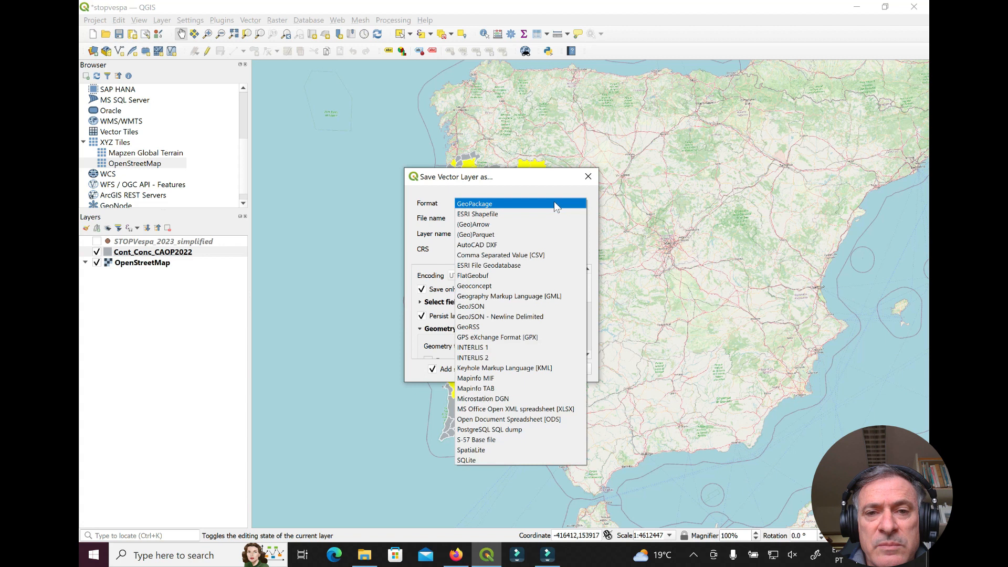
pyautogui.press('Escape')
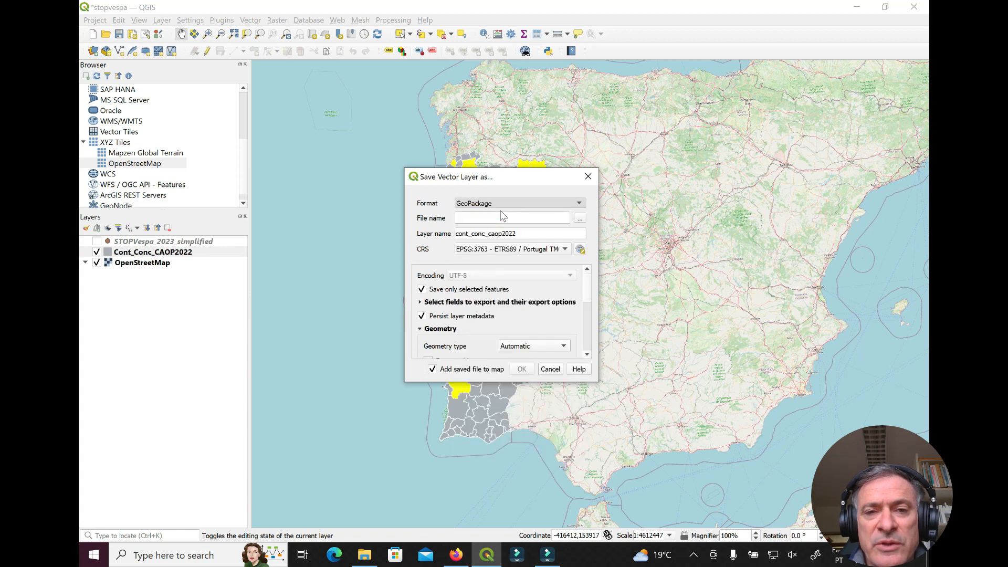
pyautogui.scroll(-1, 513, 199)
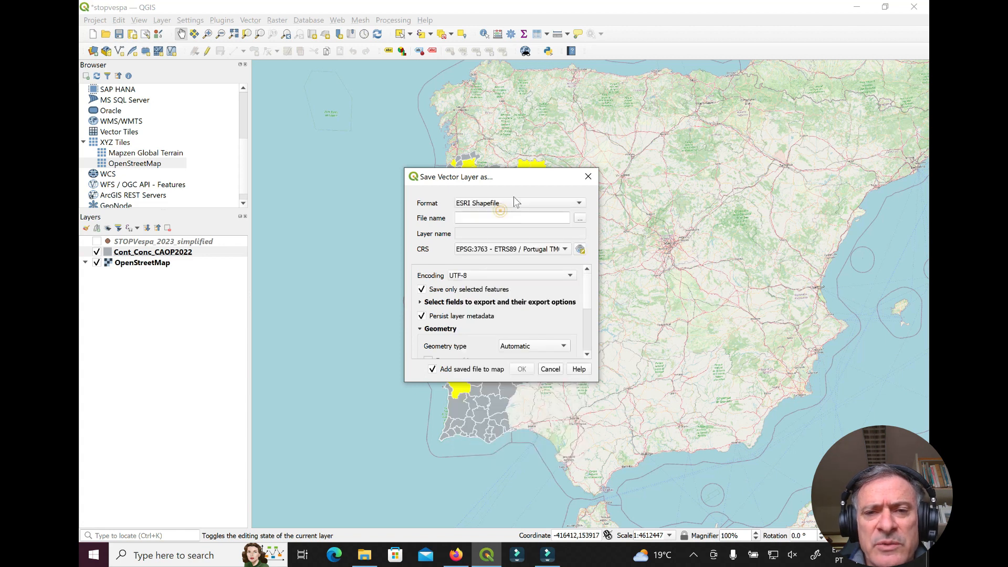
pyautogui.click(579, 219)
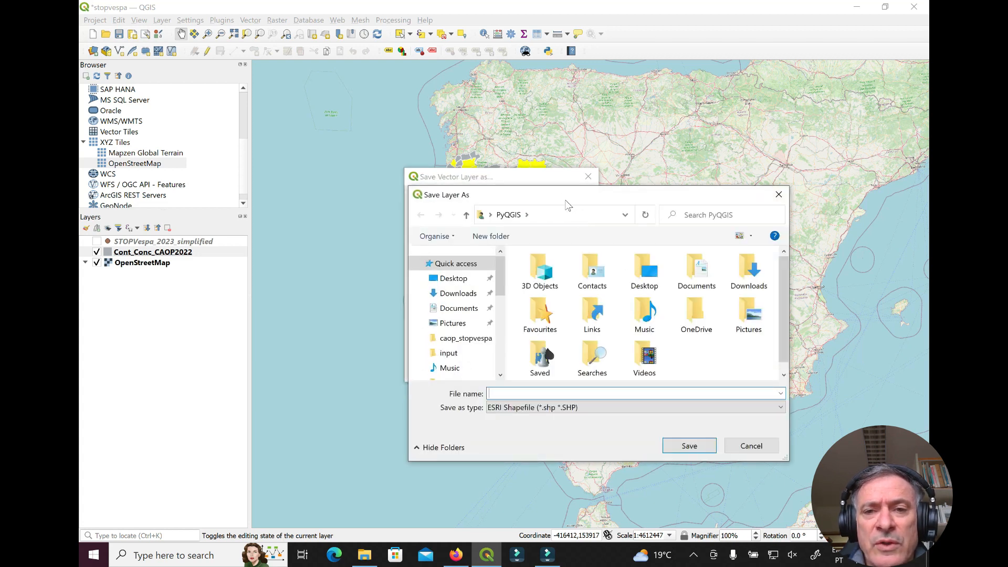
# Navigate to the Documents\sessions\s1_stopvespa folder in the save dialog
pyautogui.moveTo(565, 196); pyautogui.dragTo(494, 108)
pyautogui.click(395, 206)
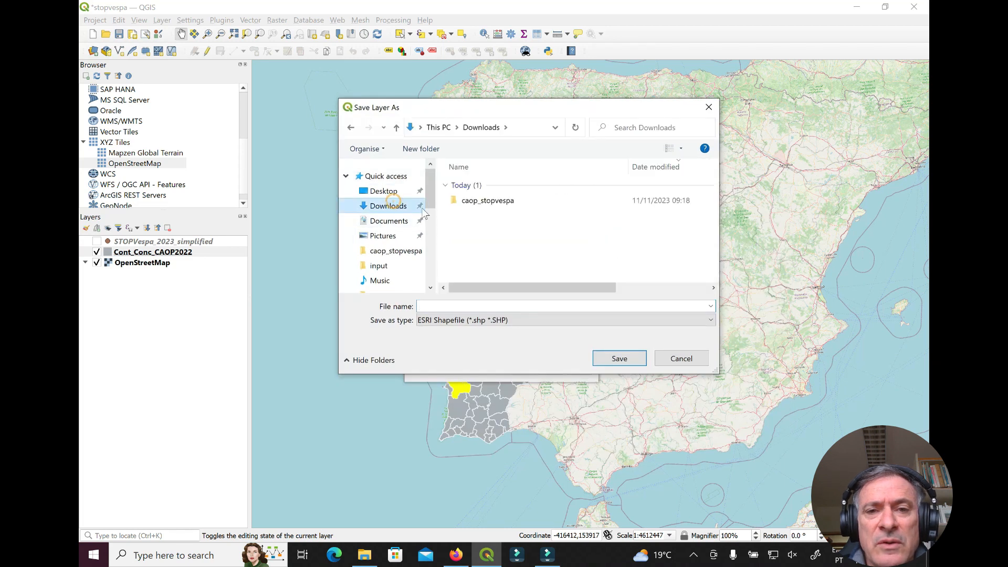
pyautogui.click(395, 222)
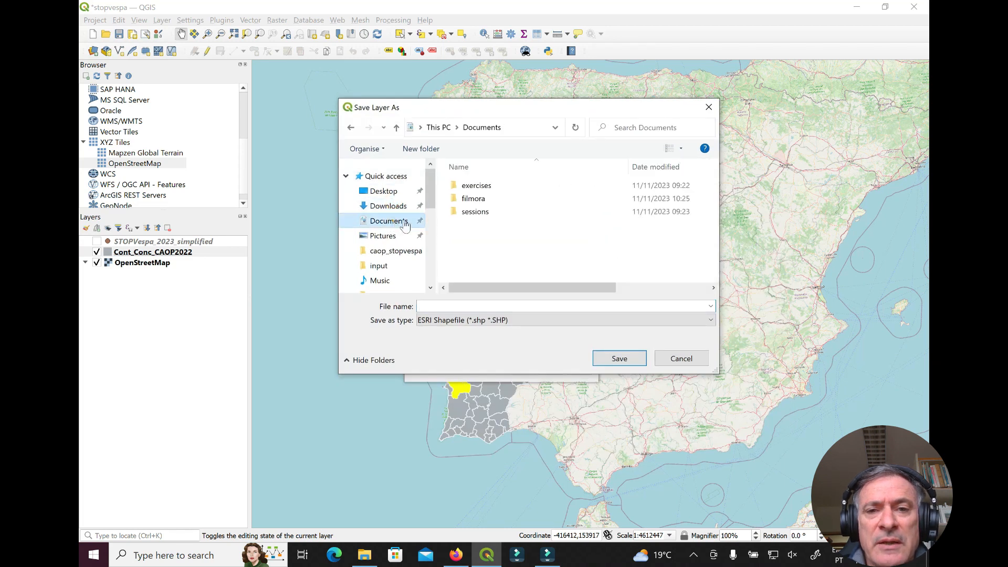
pyautogui.doubleClick(476, 213)
pyautogui.doubleClick(482, 190)
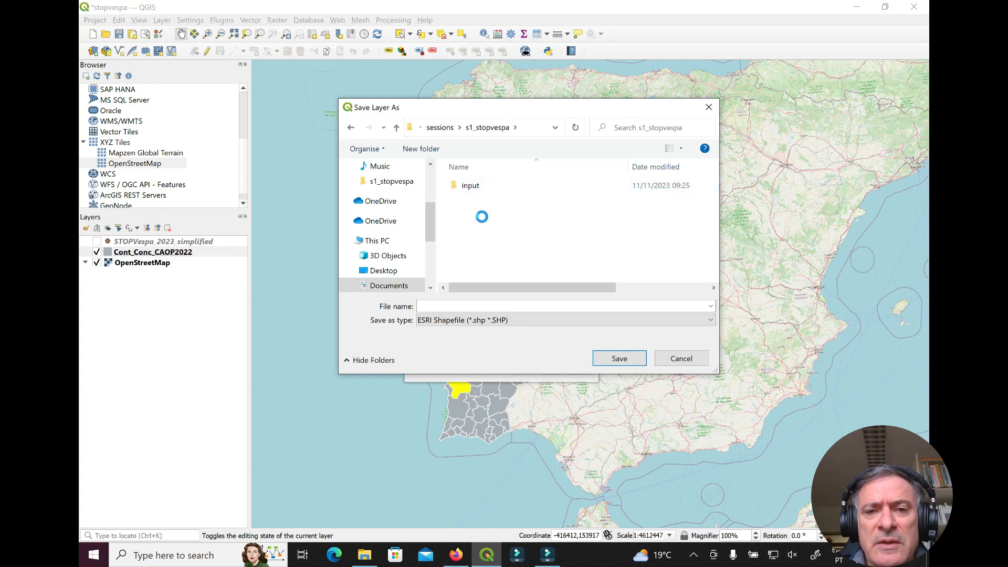
# Create and open a new folder named output, then save as Conc_stop_vespa
pyautogui.rightClick(480, 211)
pyautogui.moveTo(455, 372)
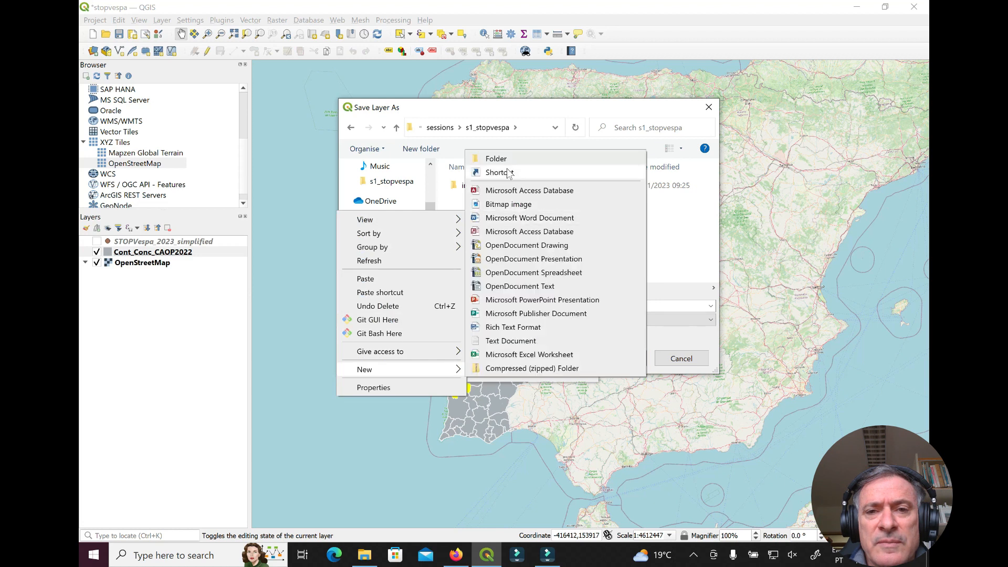
pyautogui.click(498, 159)
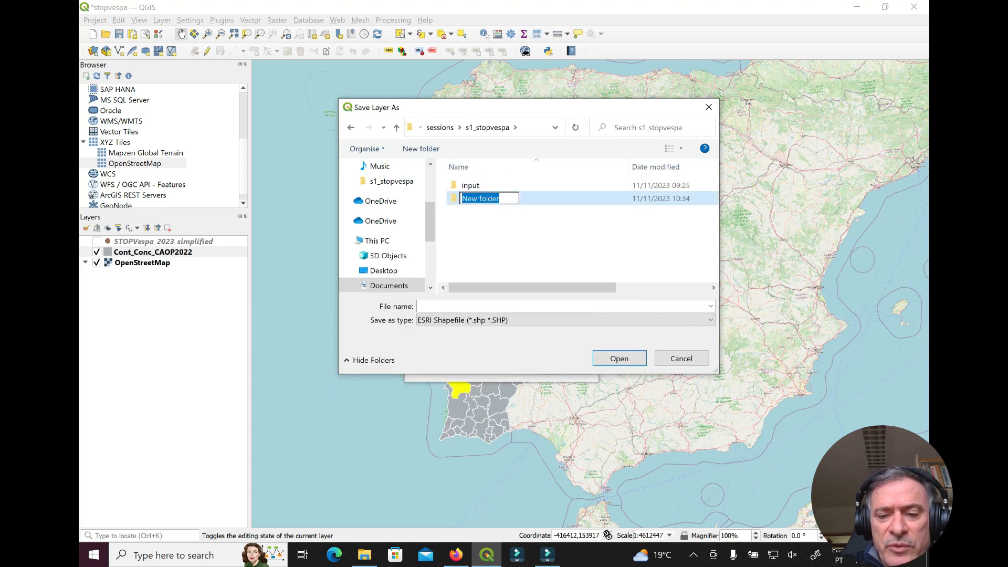
pyautogui.write('output')
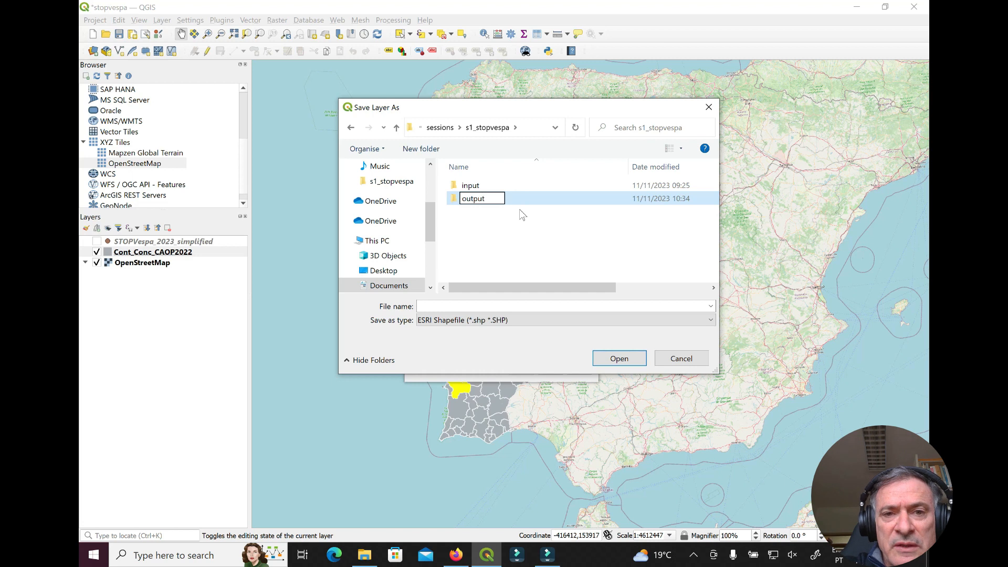
pyautogui.click(454, 202)
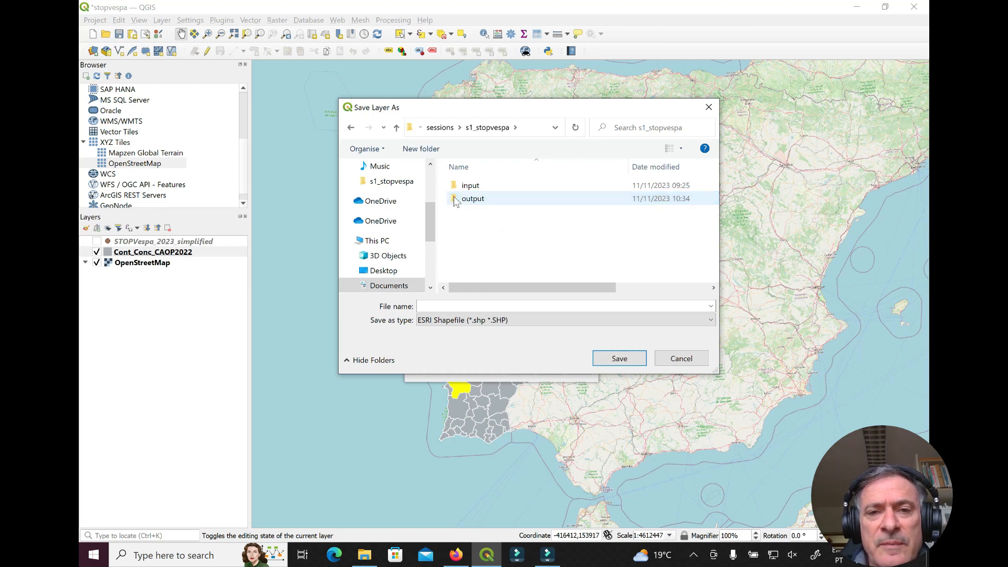
pyautogui.doubleClick(455, 202)
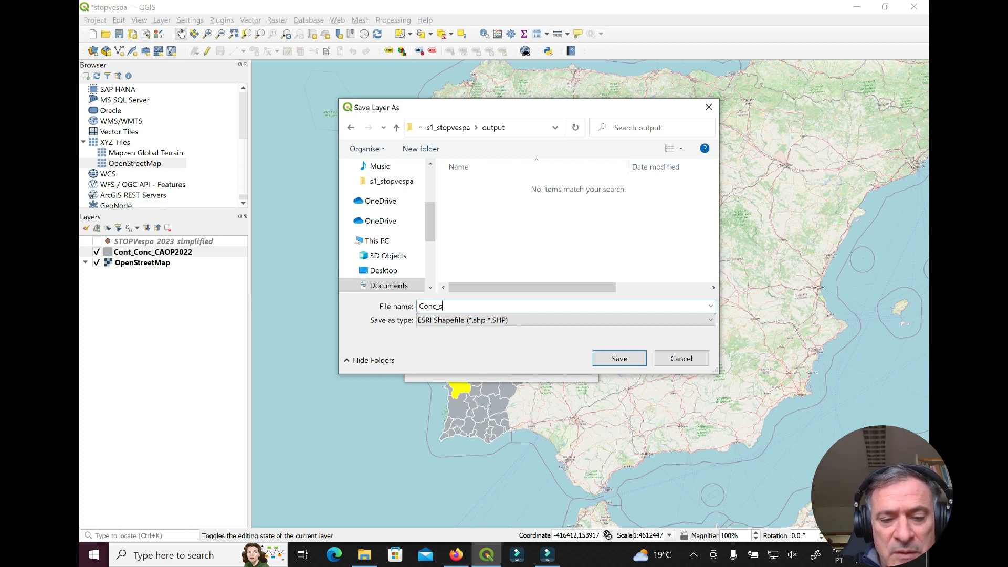
pyautogui.write('op')
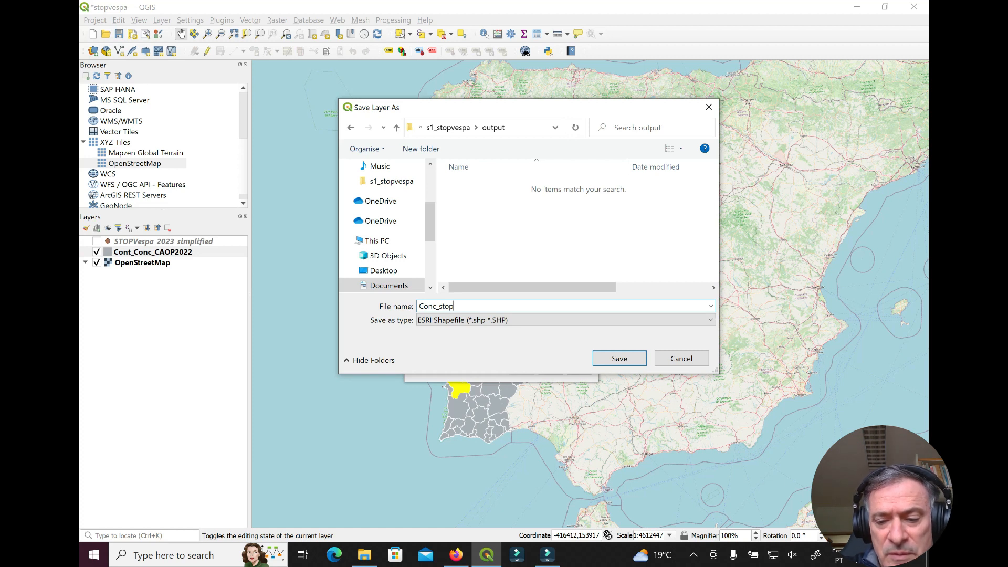
pyautogui.write('_vespa')
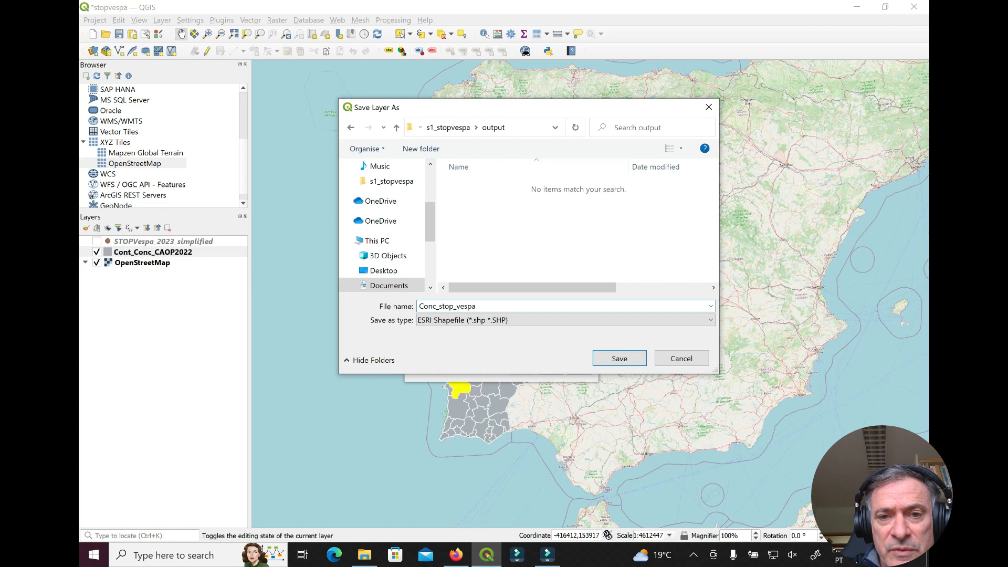
pyautogui.click(618, 365)
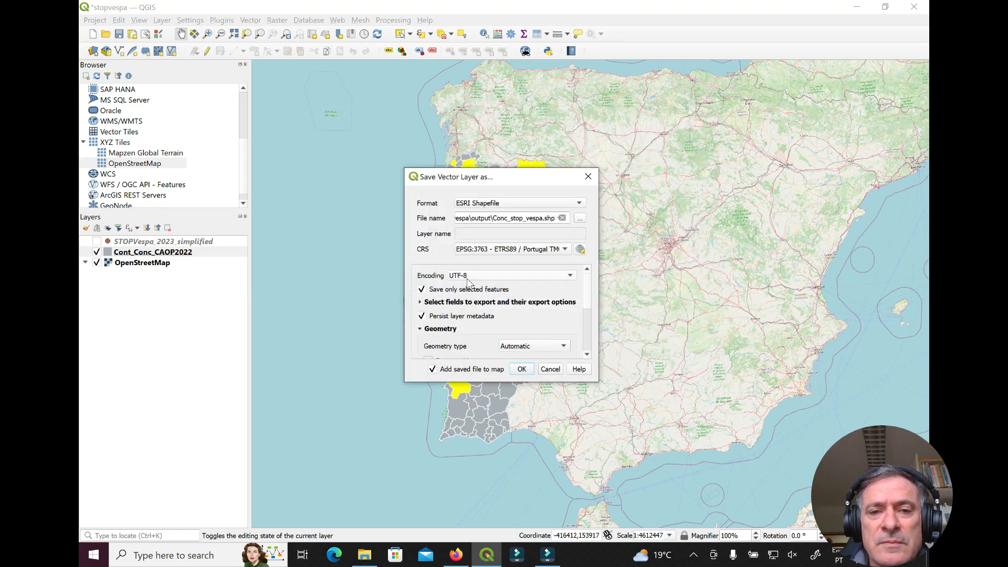
# Run the export, then deselect all features on the municipalities layer
pyautogui.click(522, 369)
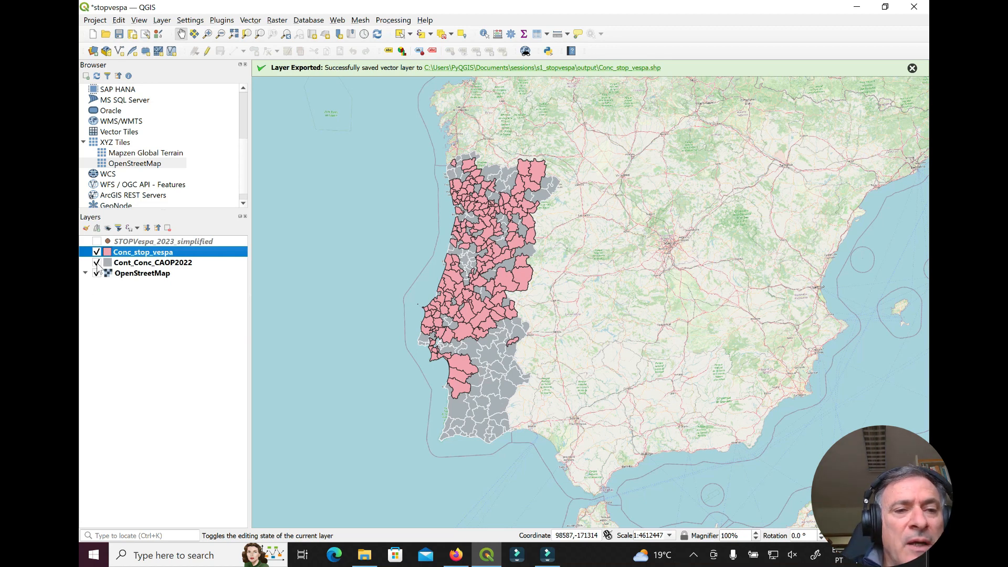
pyautogui.click(148, 261)
pyautogui.click(442, 35)
# Toggle the Conc_stop_vespa layer's visibility to compare it, then clear the layer choice
pyautogui.click(96, 252)
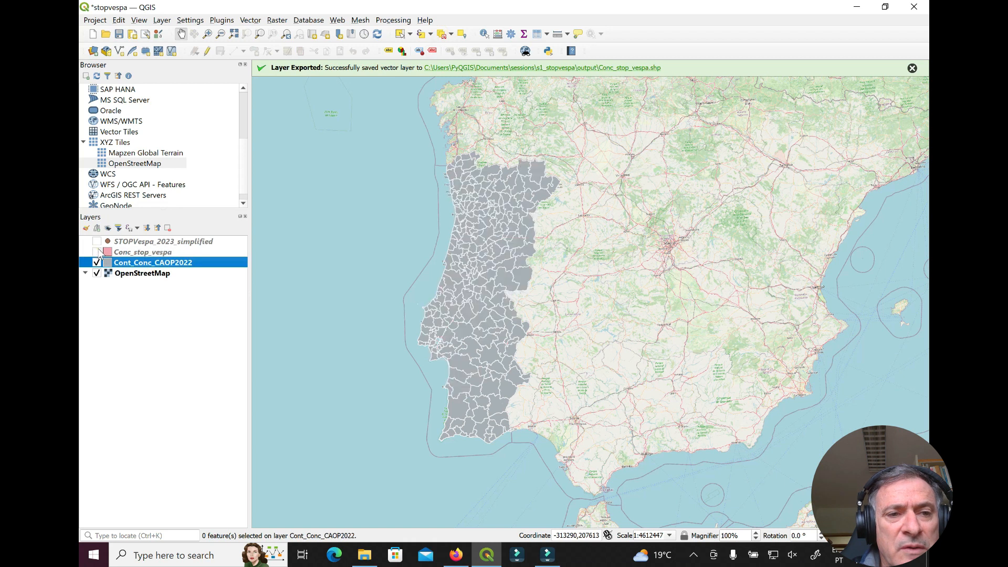
pyautogui.click(96, 252)
pyautogui.click(96, 252)
pyautogui.click(96, 252)
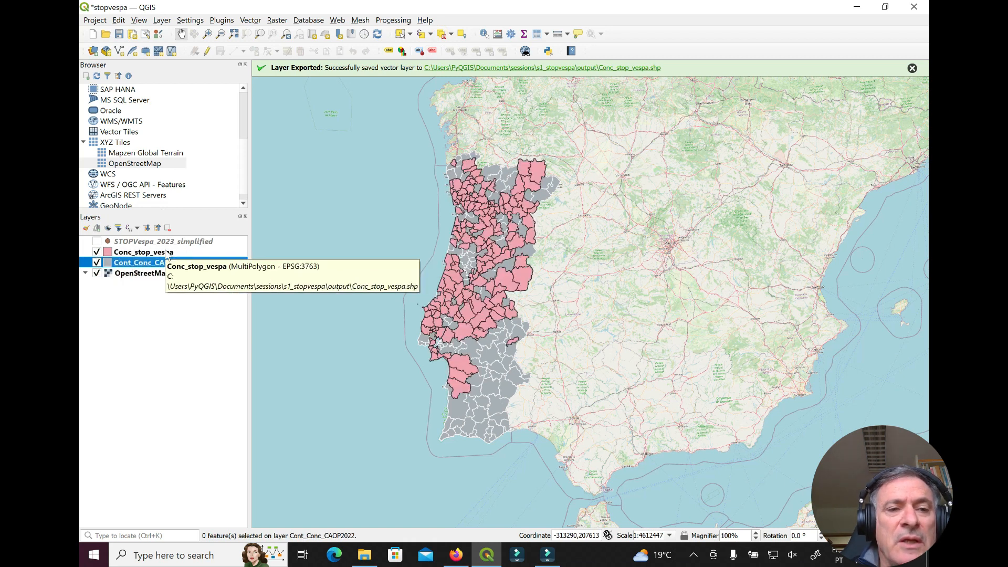
pyautogui.click(174, 338)
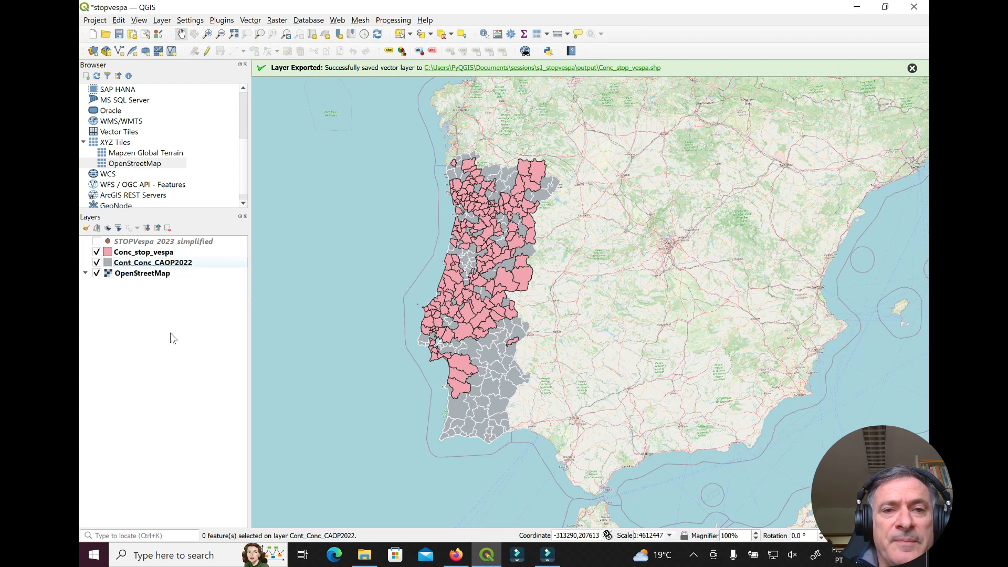